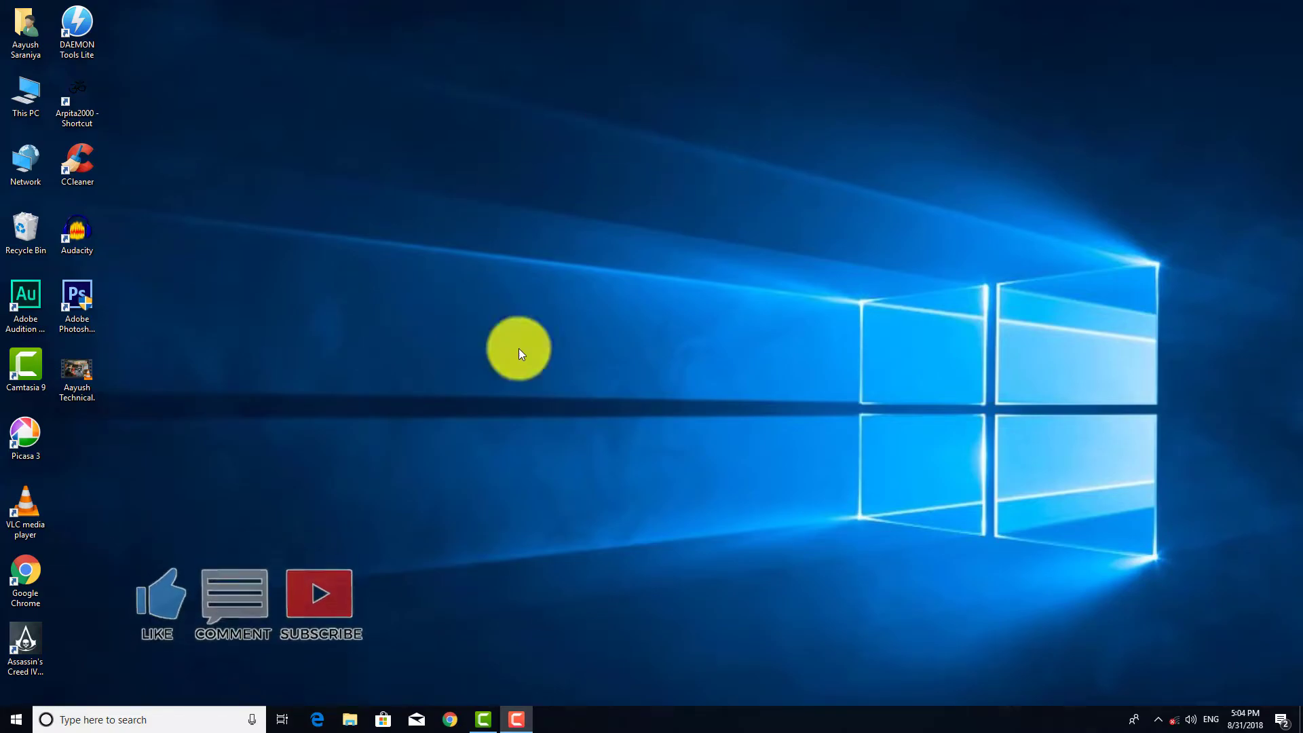
Step: Switch to the Camtasia project and move the playhead back to the start of the timeline
click(481, 714)
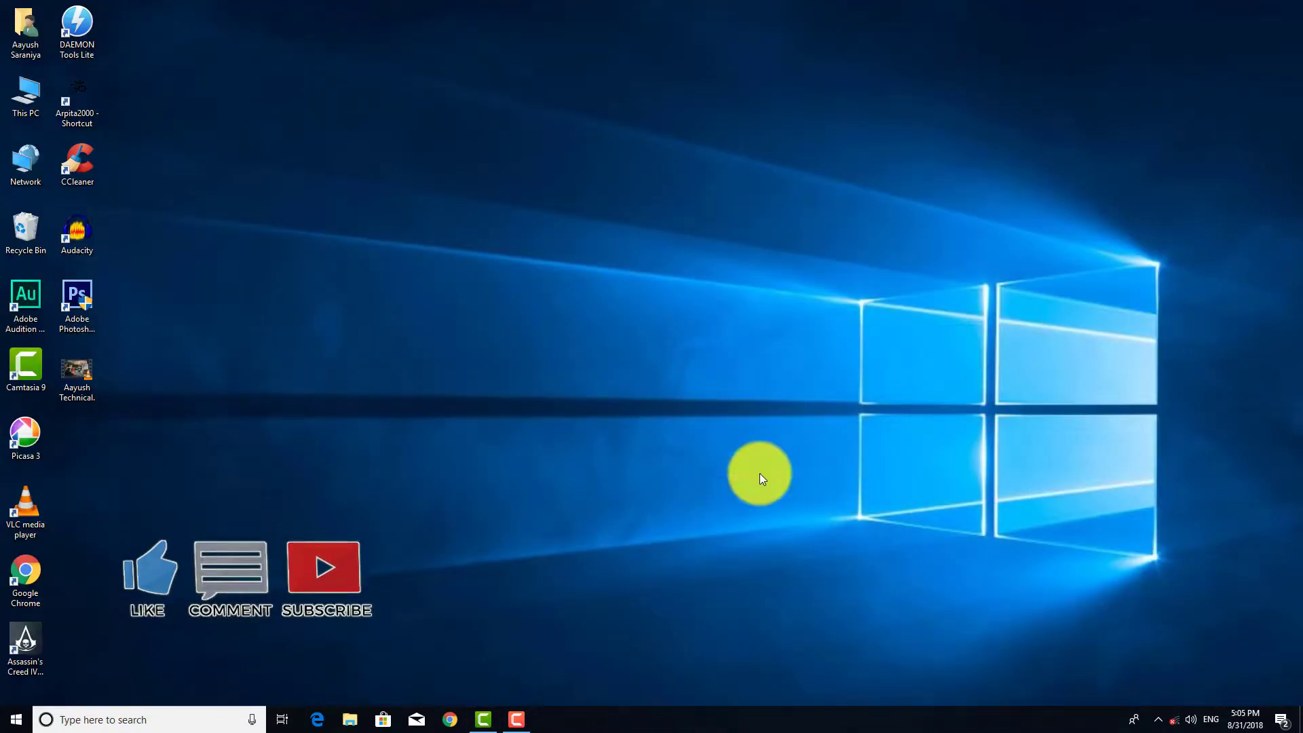
click(483, 721)
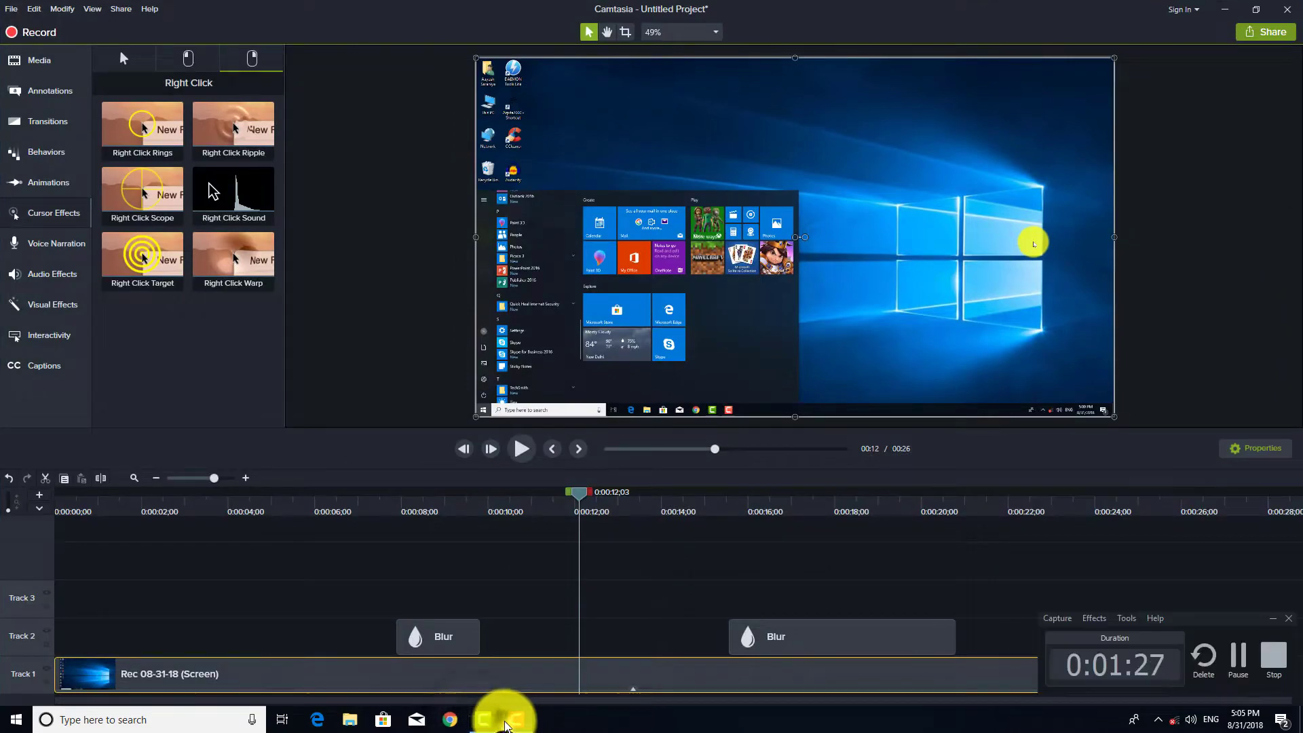
click(514, 721)
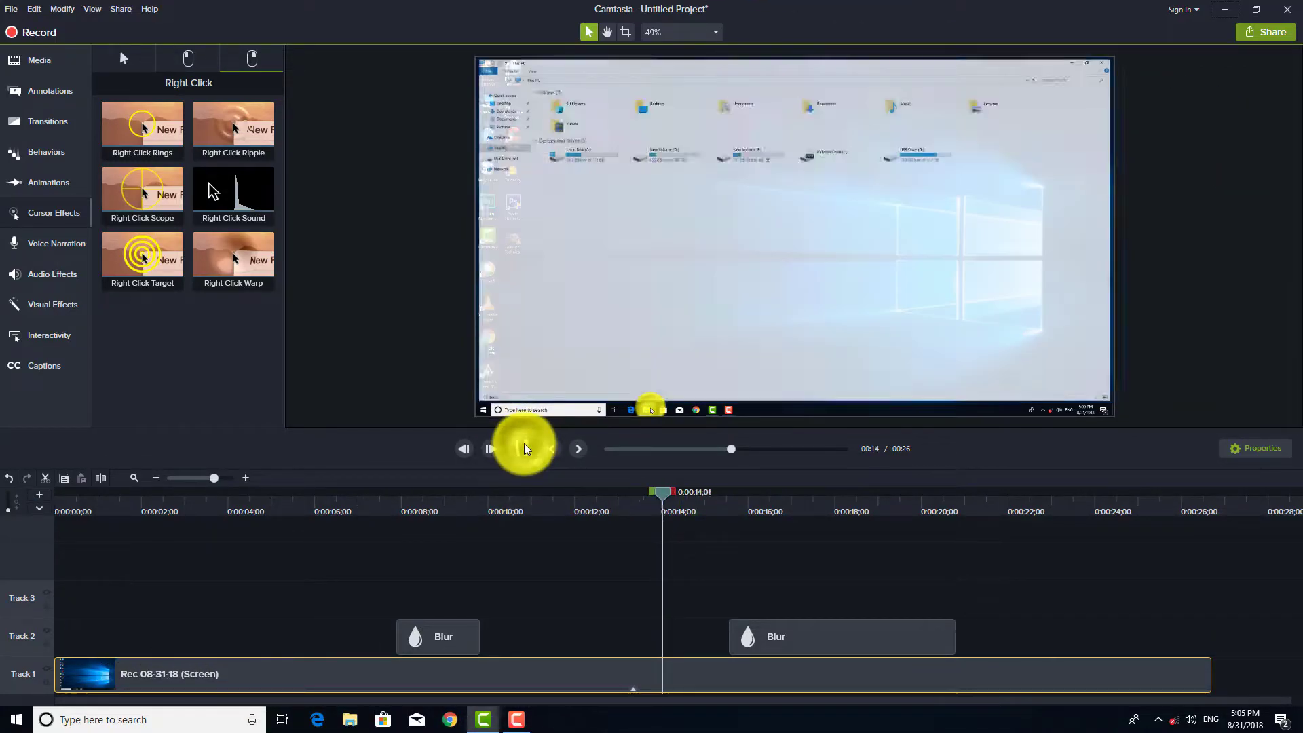
drag(682, 503, 24, 507)
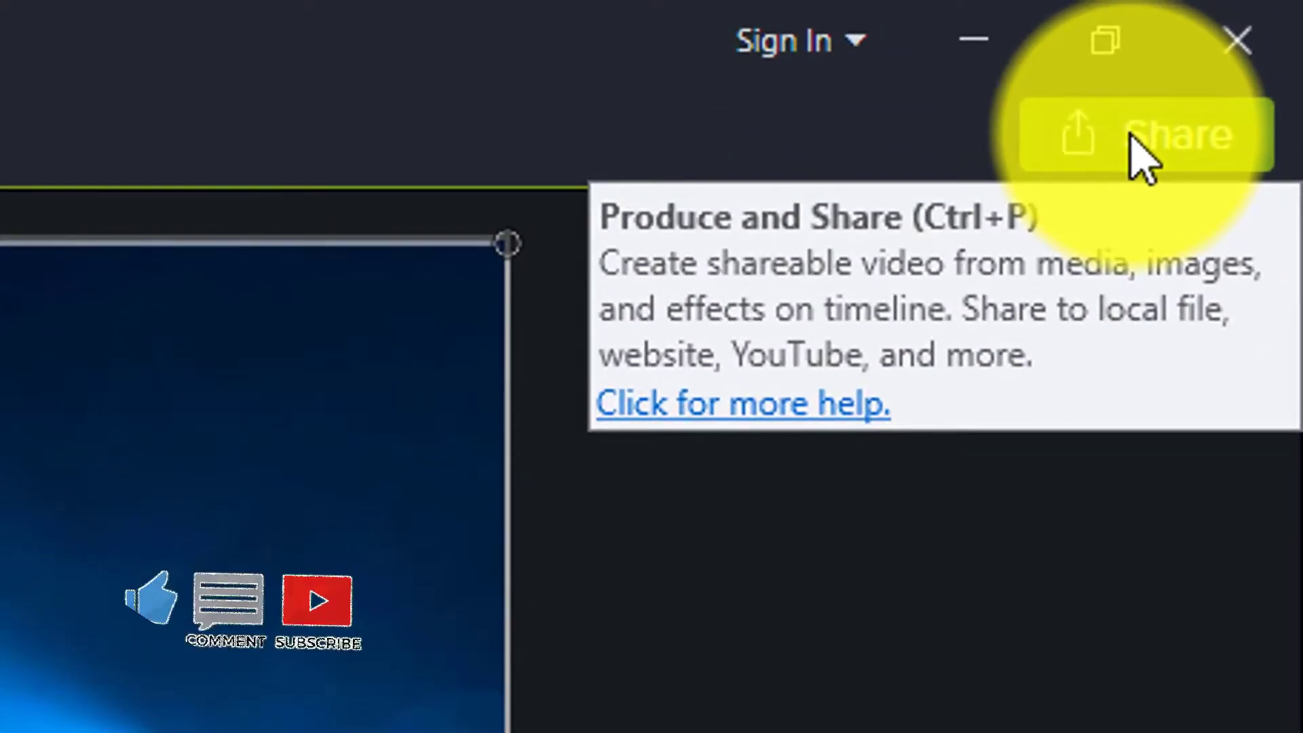
Step: Start producing the video as a local file and open the production preset manager
click(1144, 156)
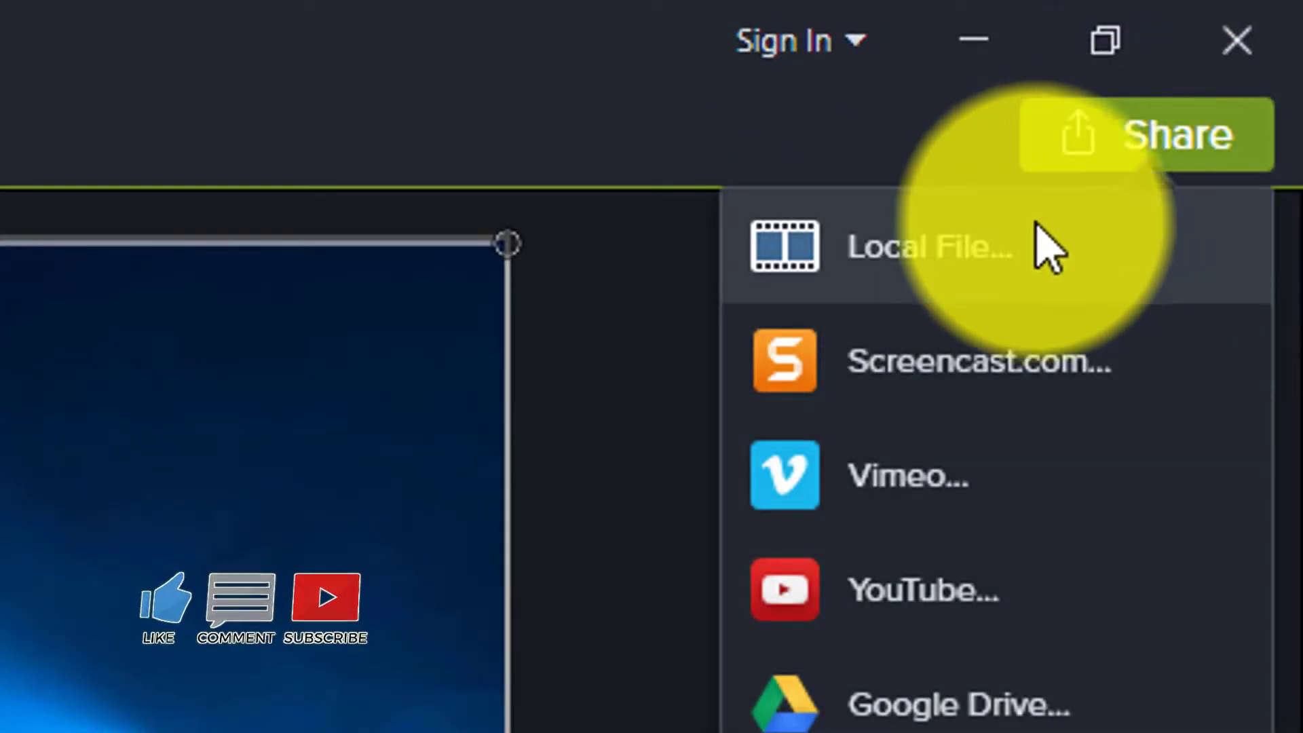
click(1024, 245)
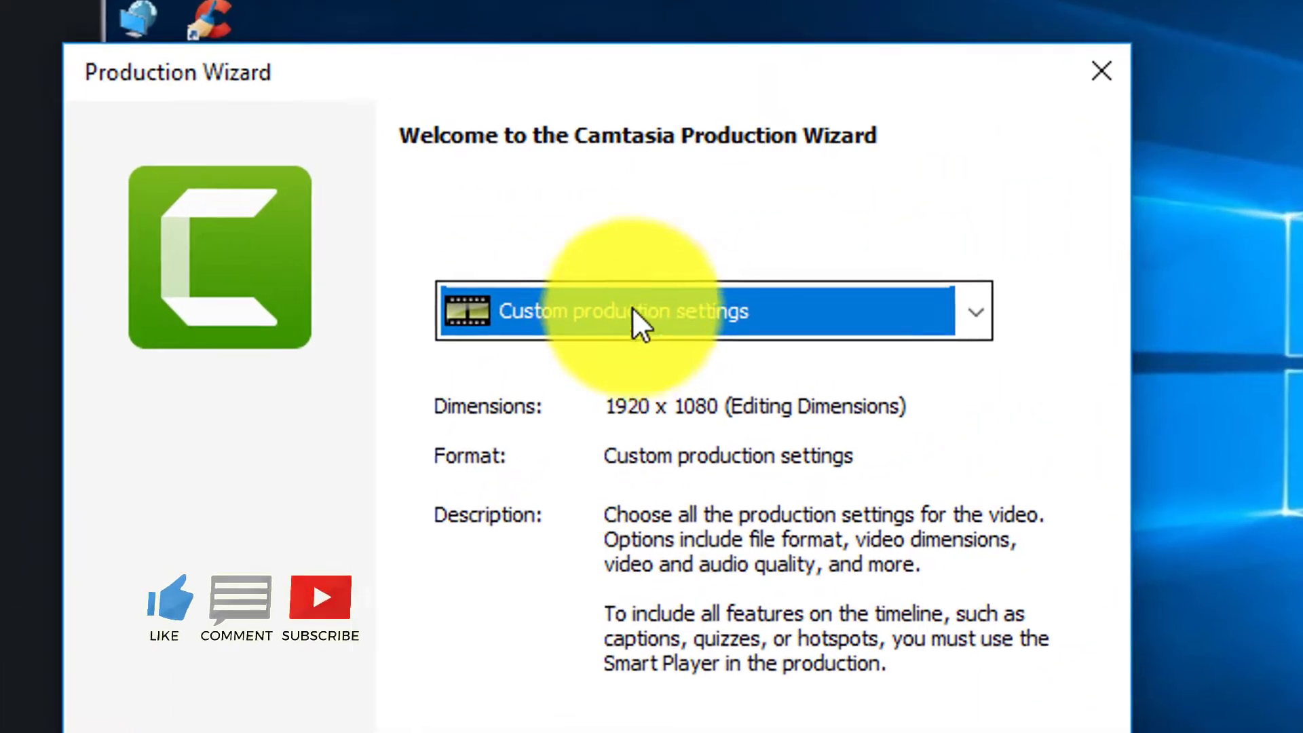
click(978, 313)
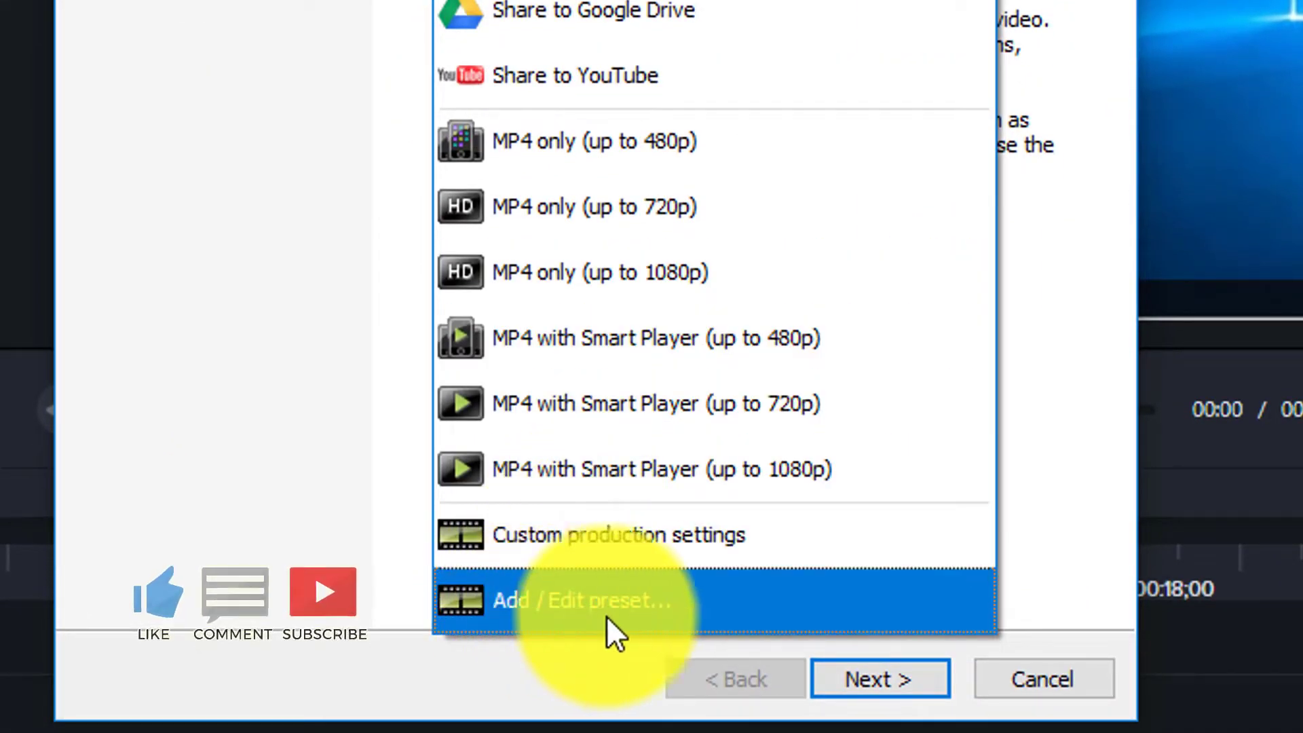
click(681, 601)
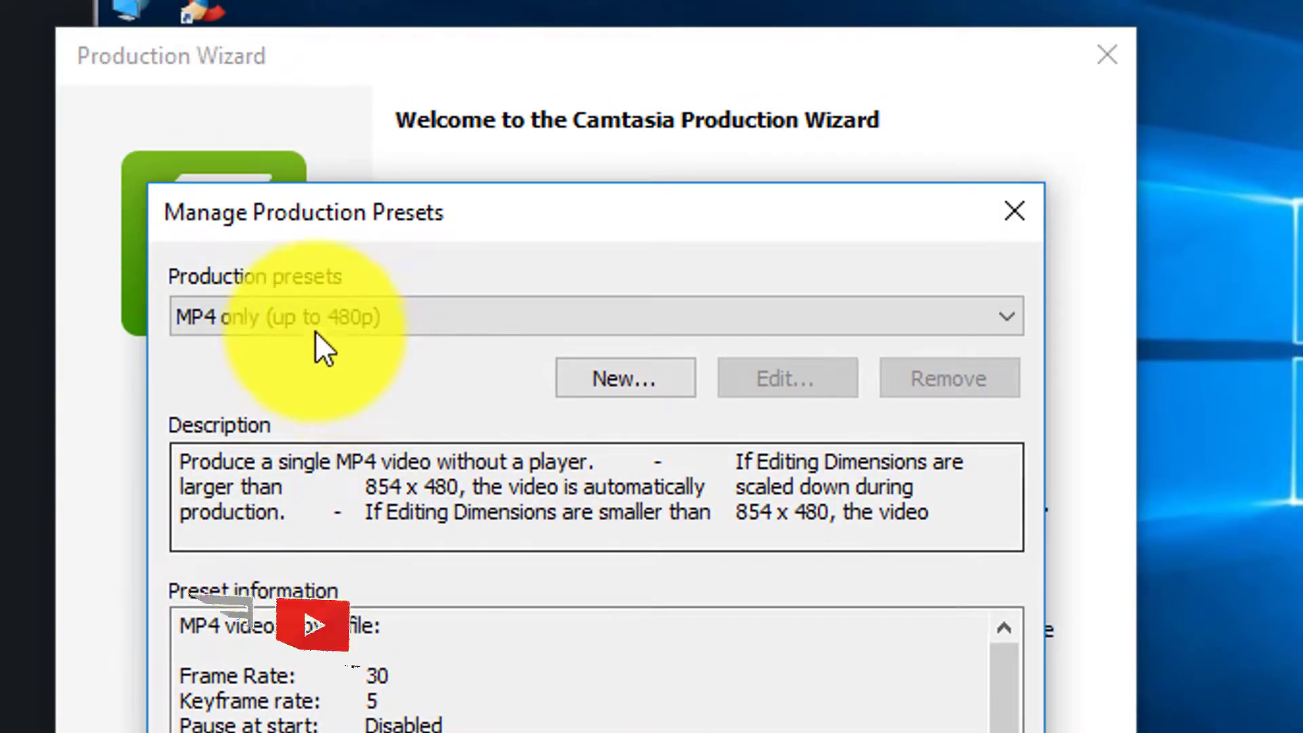
Step: Select the MP4 with Smart Player (up to 1080p) preset and create a new MP4 - Smart Player (HTML5) preset named "60 FPS"
click(311, 310)
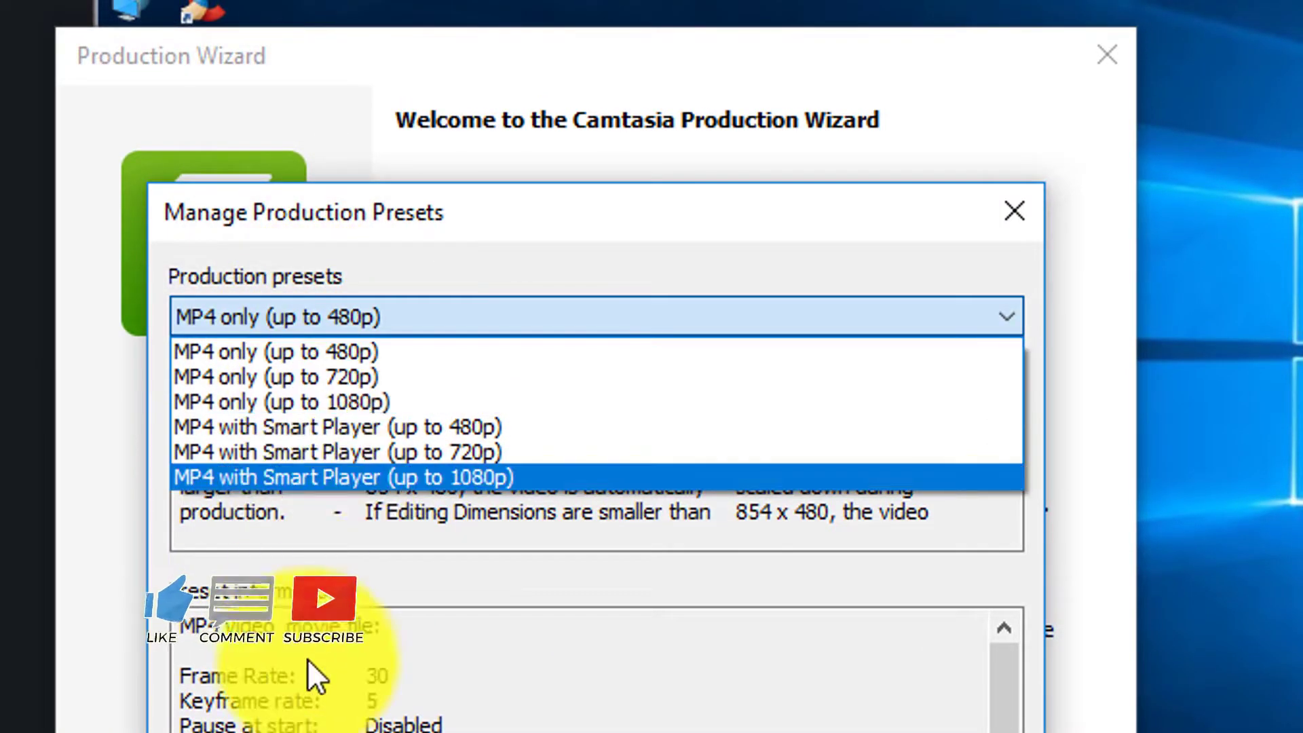
click(396, 477)
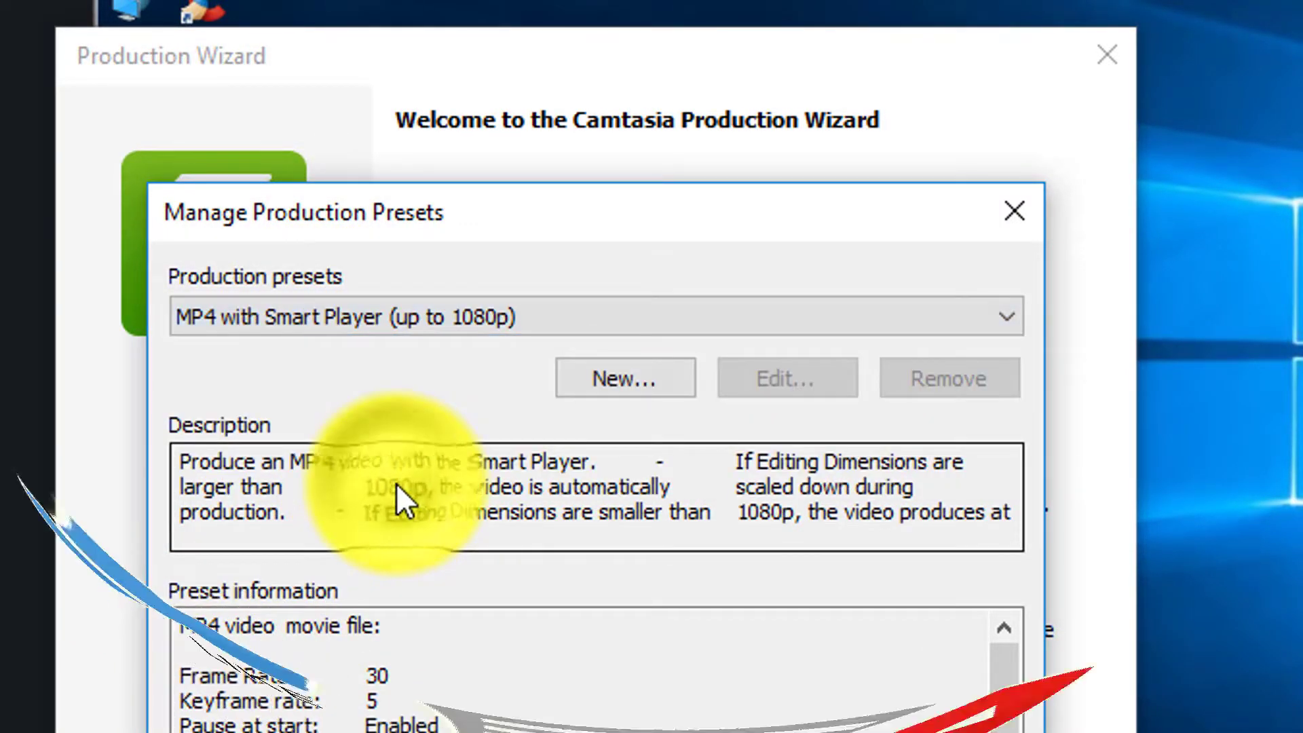
click(603, 375)
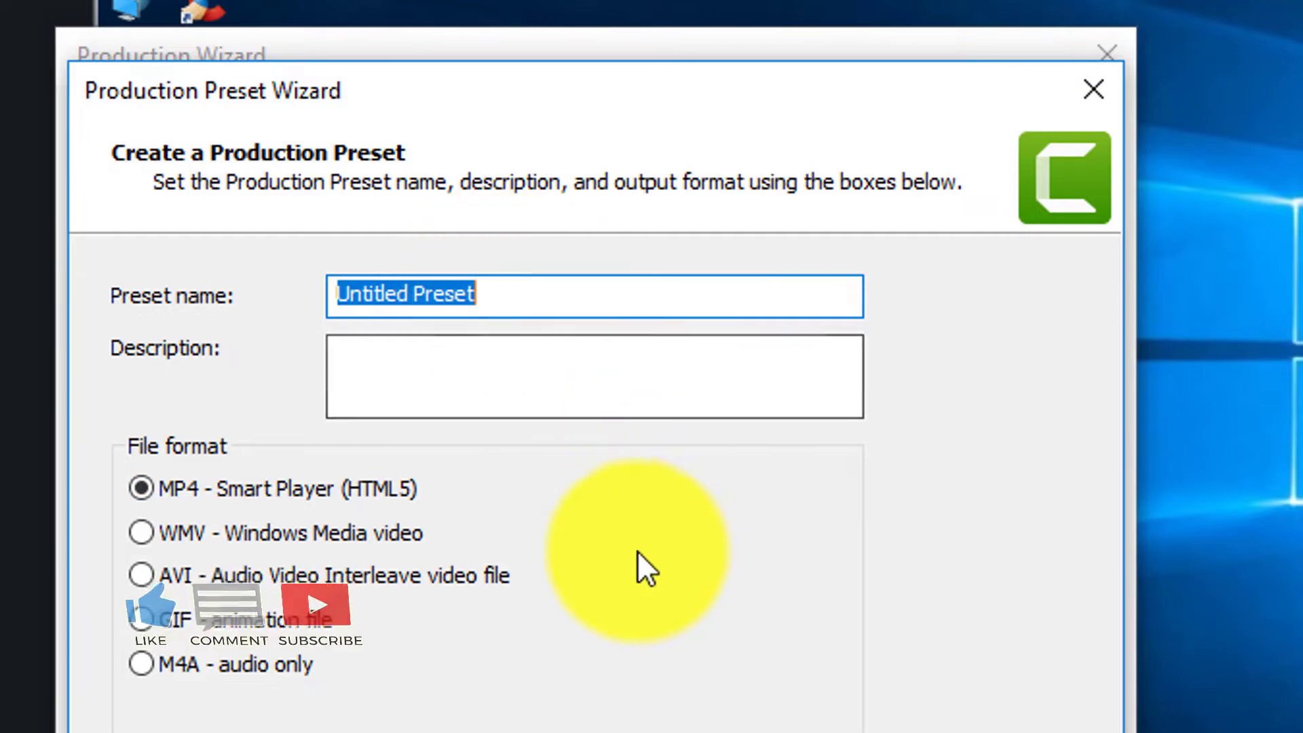
text(60 FPS)
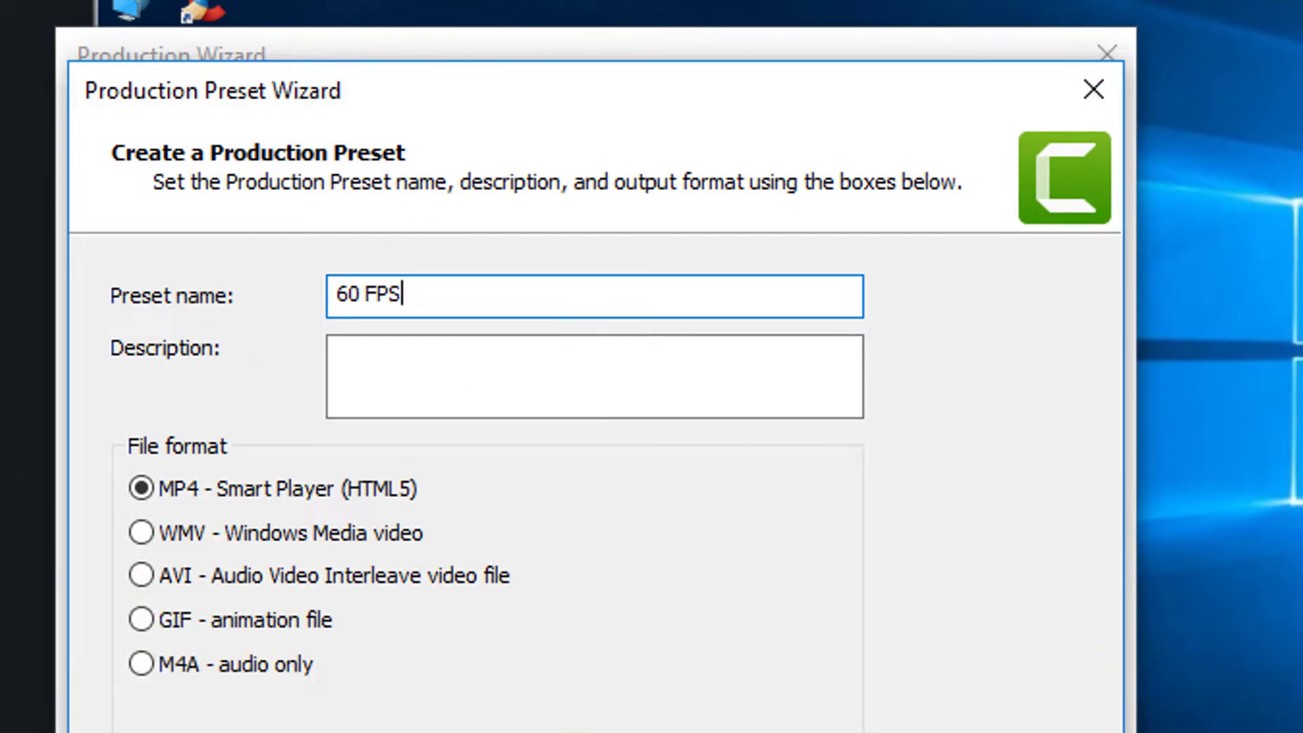
key(Return)
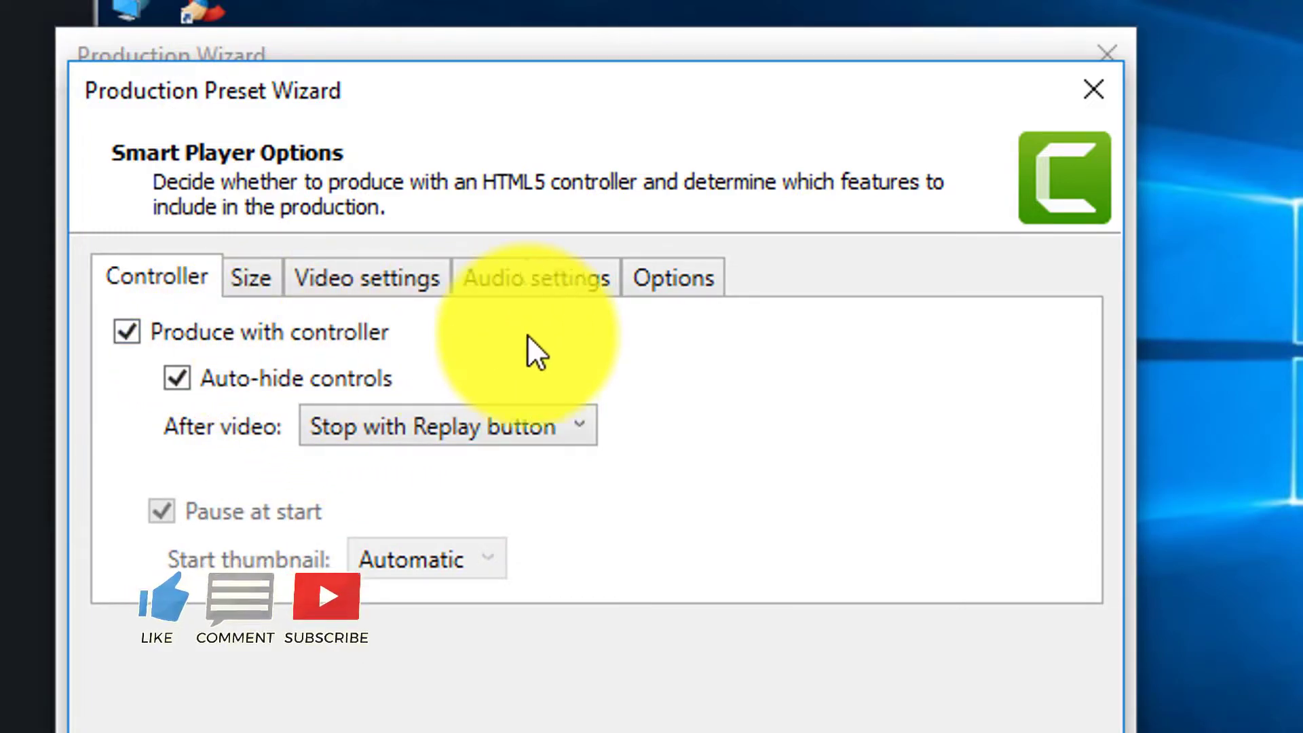
Step: Try to set the embed size to 1920 by 1080 with the aspect ratio kept, and turn automatic embed dimensions back on
click(252, 278)
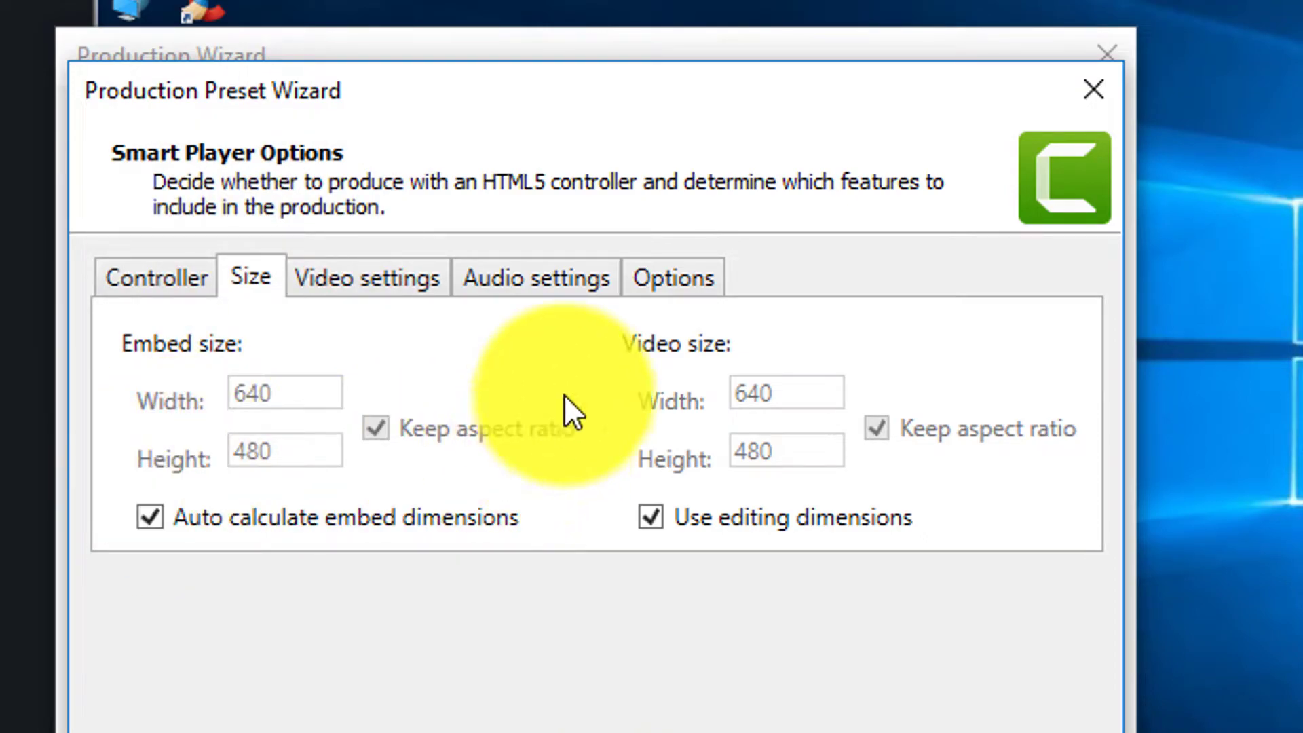
click(274, 517)
drag(224, 401, 329, 388)
text(1920)
key(Tab)
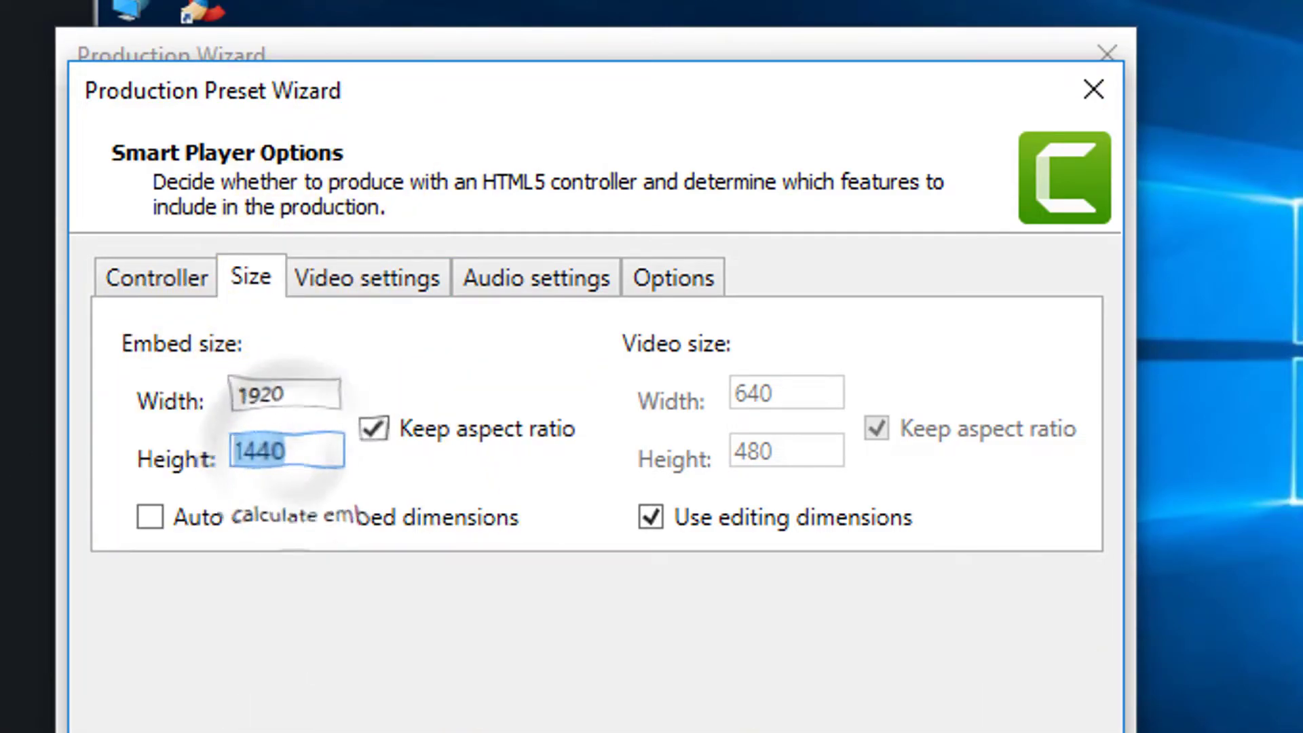
text(1)
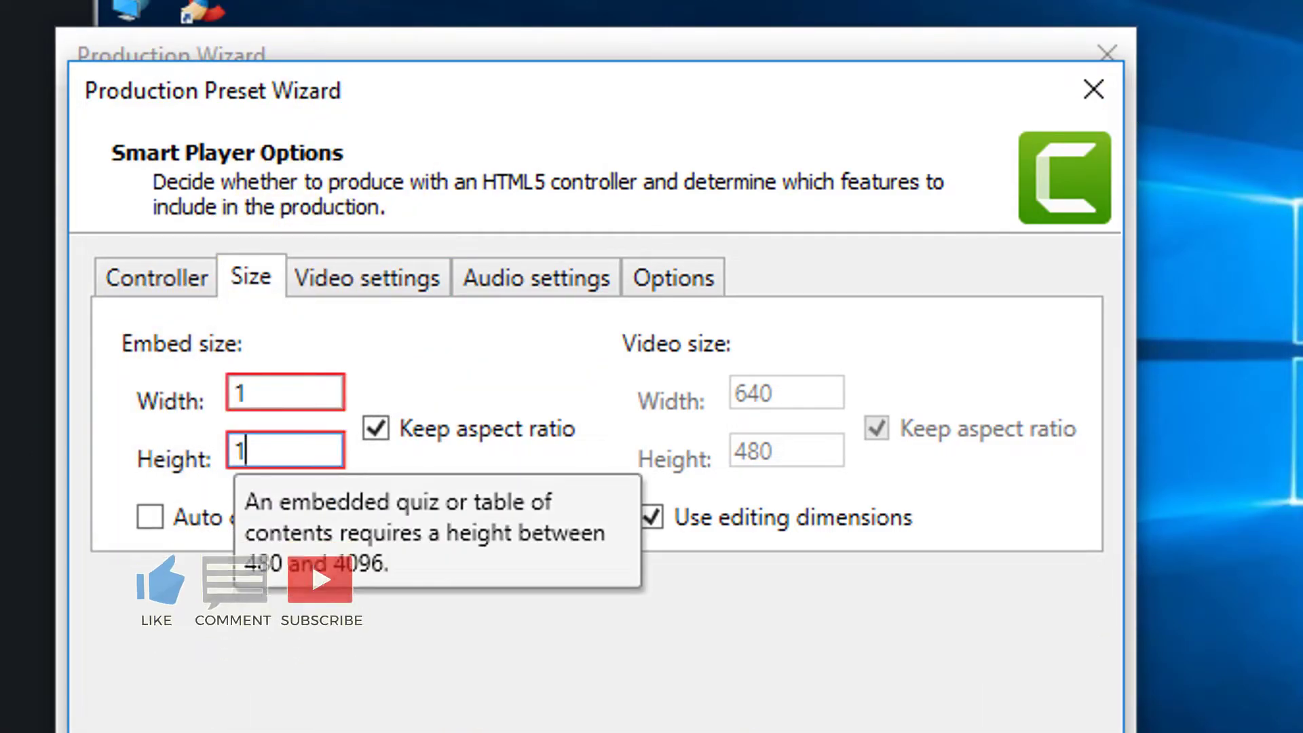
text(080)
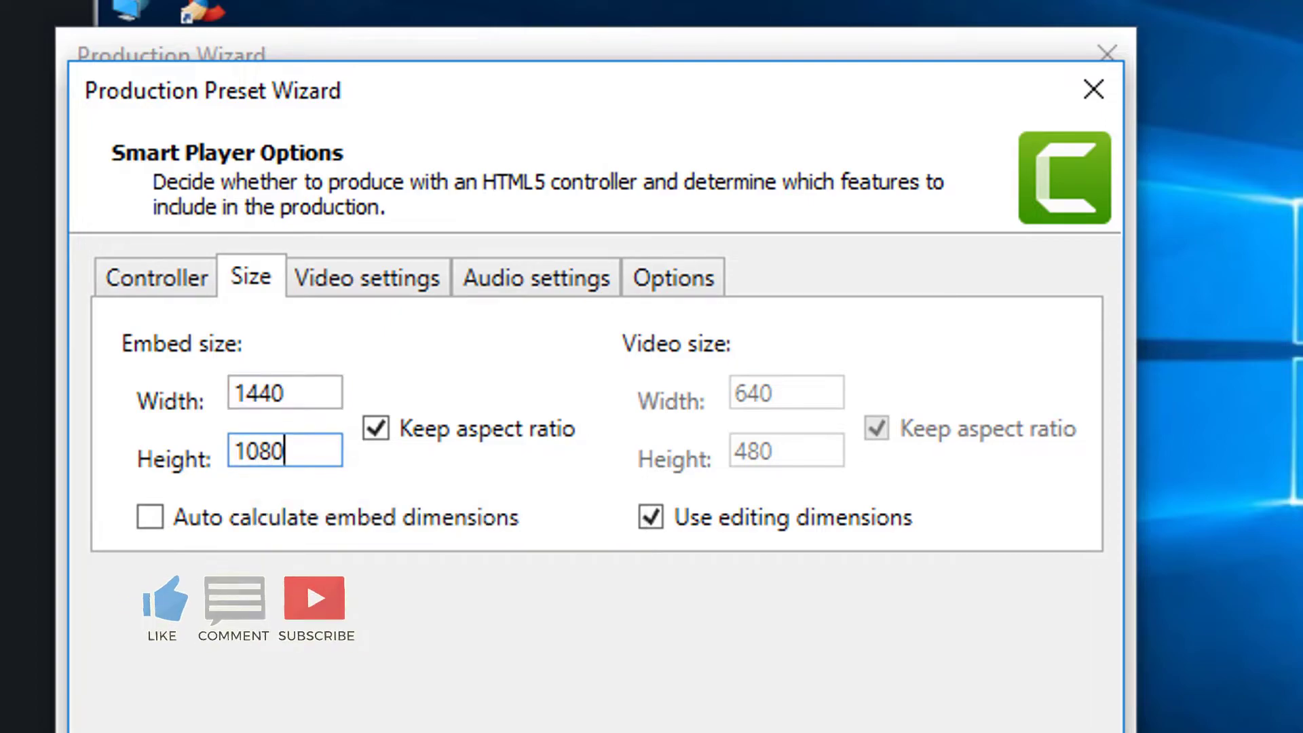
click(320, 521)
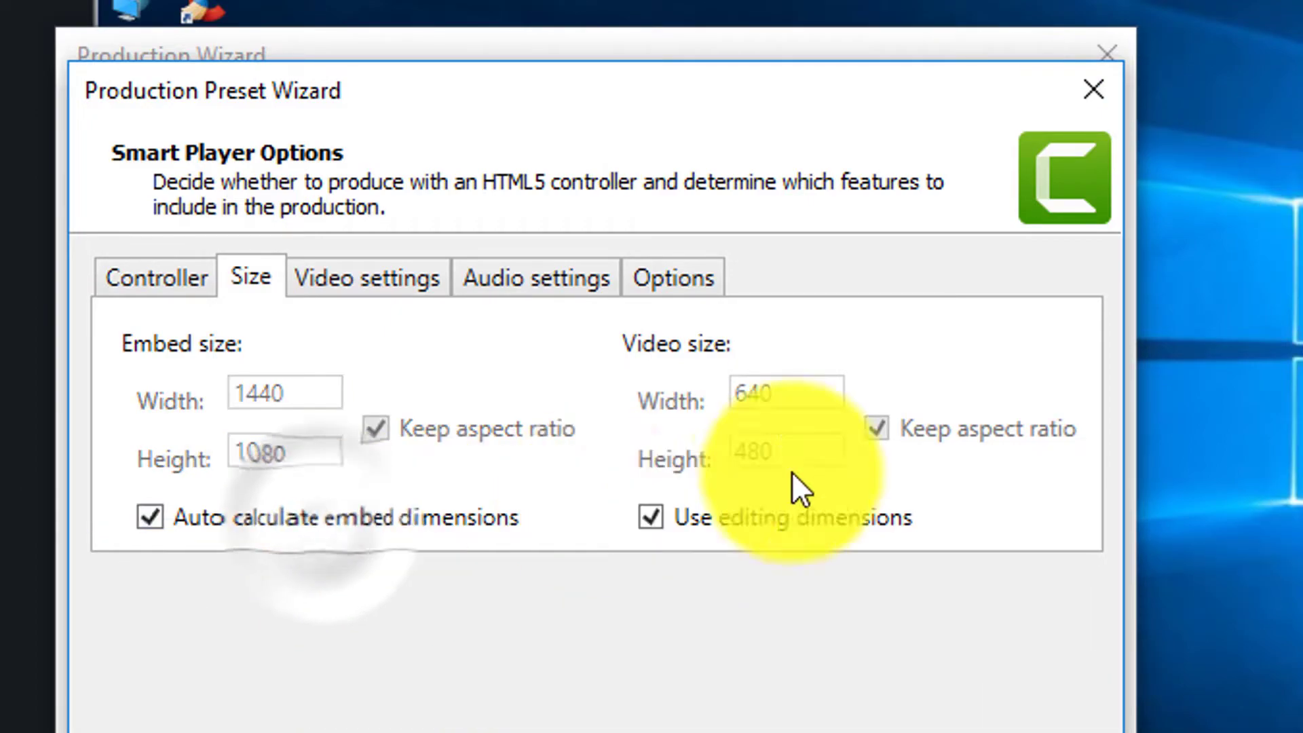
Step: Set the video size to 1920 by 1080, without using the editing dimensions or keeping the aspect ratio
double_click(796, 382)
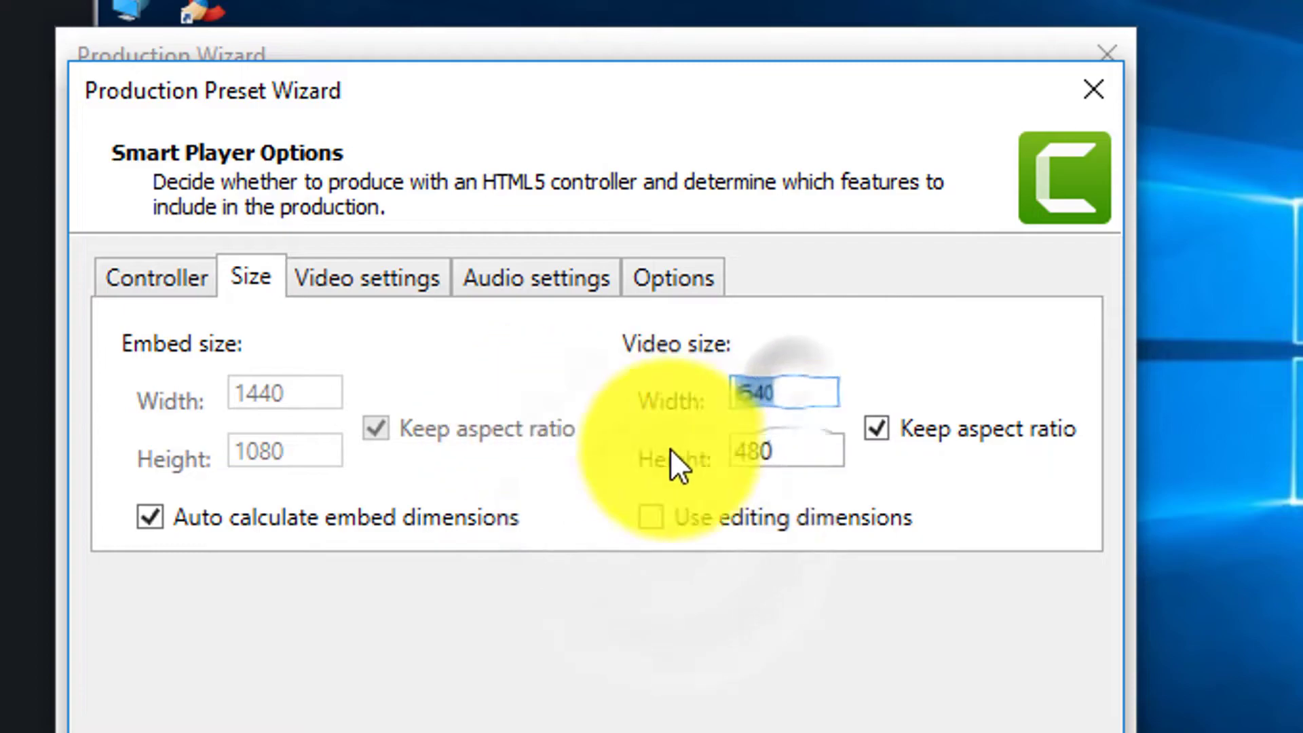
key(BackSpace)
text(1920)
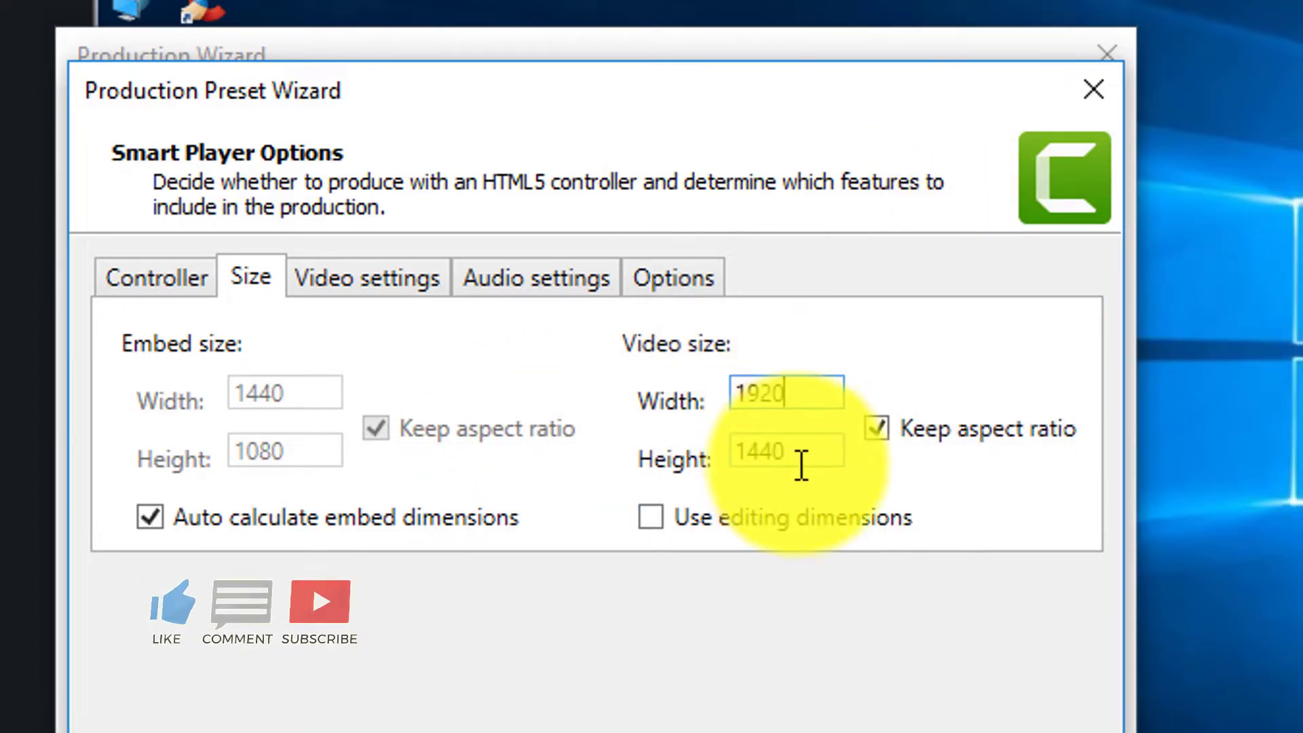
click(876, 427)
double_click(808, 451)
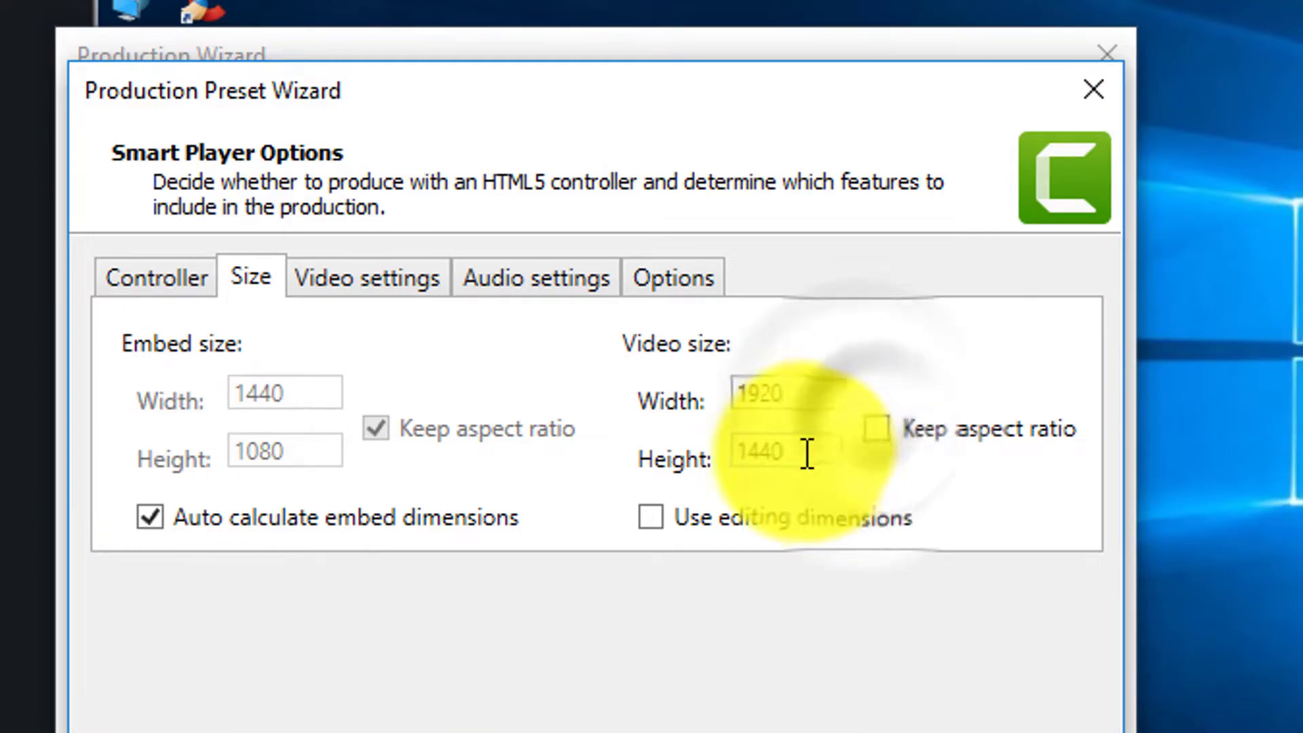
text(1)
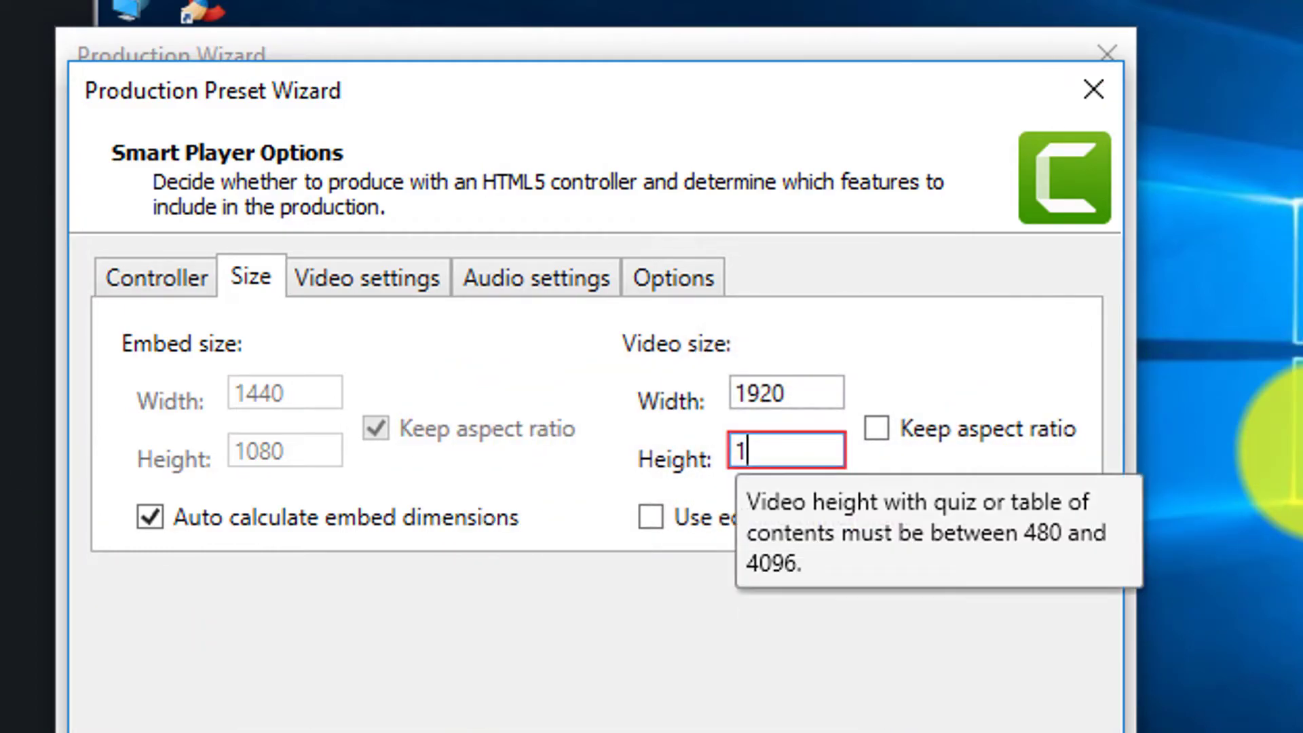
text(080)
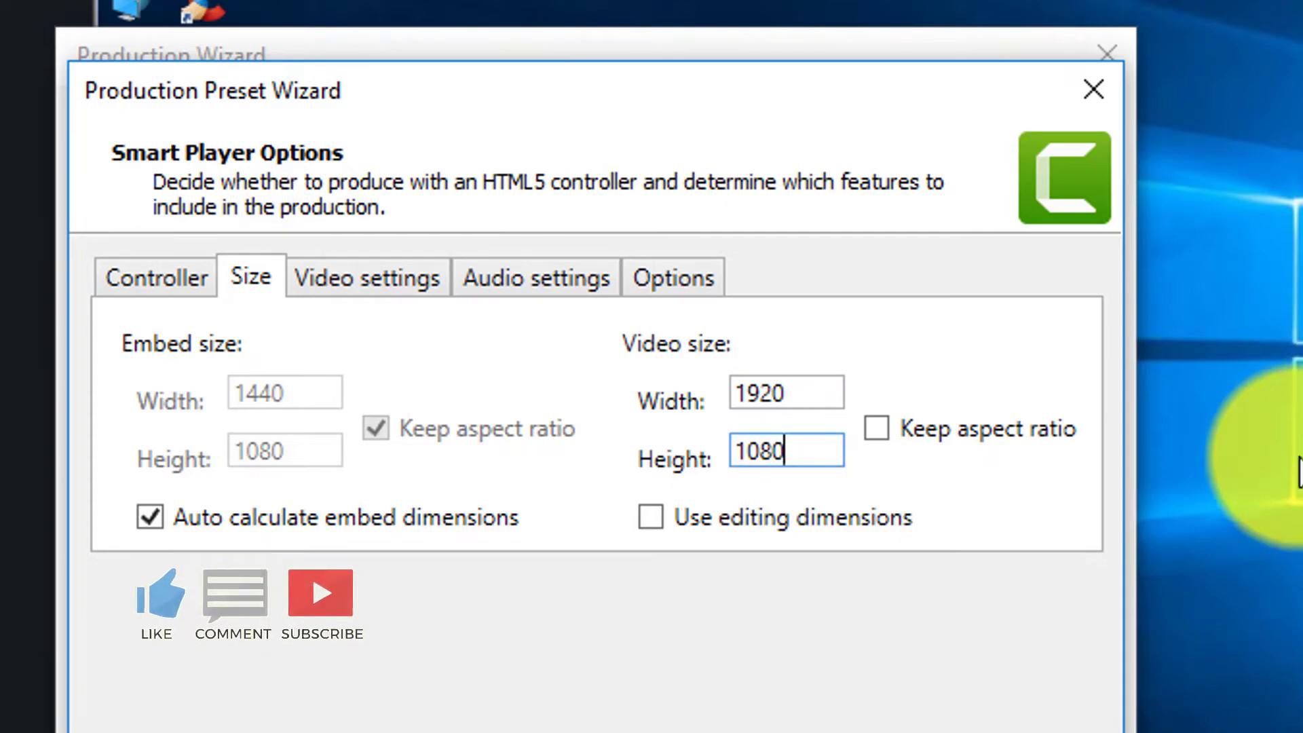
click(572, 648)
Step: Turn off automatic embed dimensions and the embed aspect ratio lock, and set the embed width to 1920
click(172, 521)
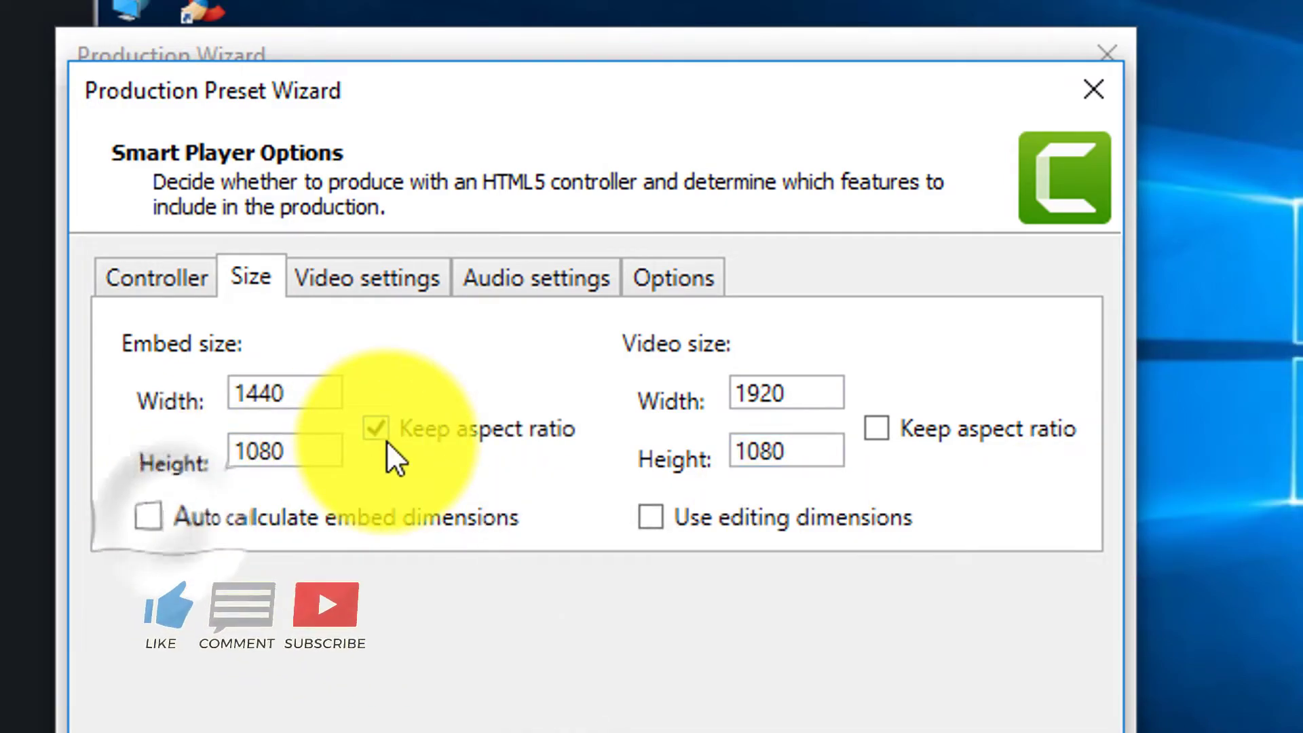
click(383, 437)
drag(319, 396, 95, 399)
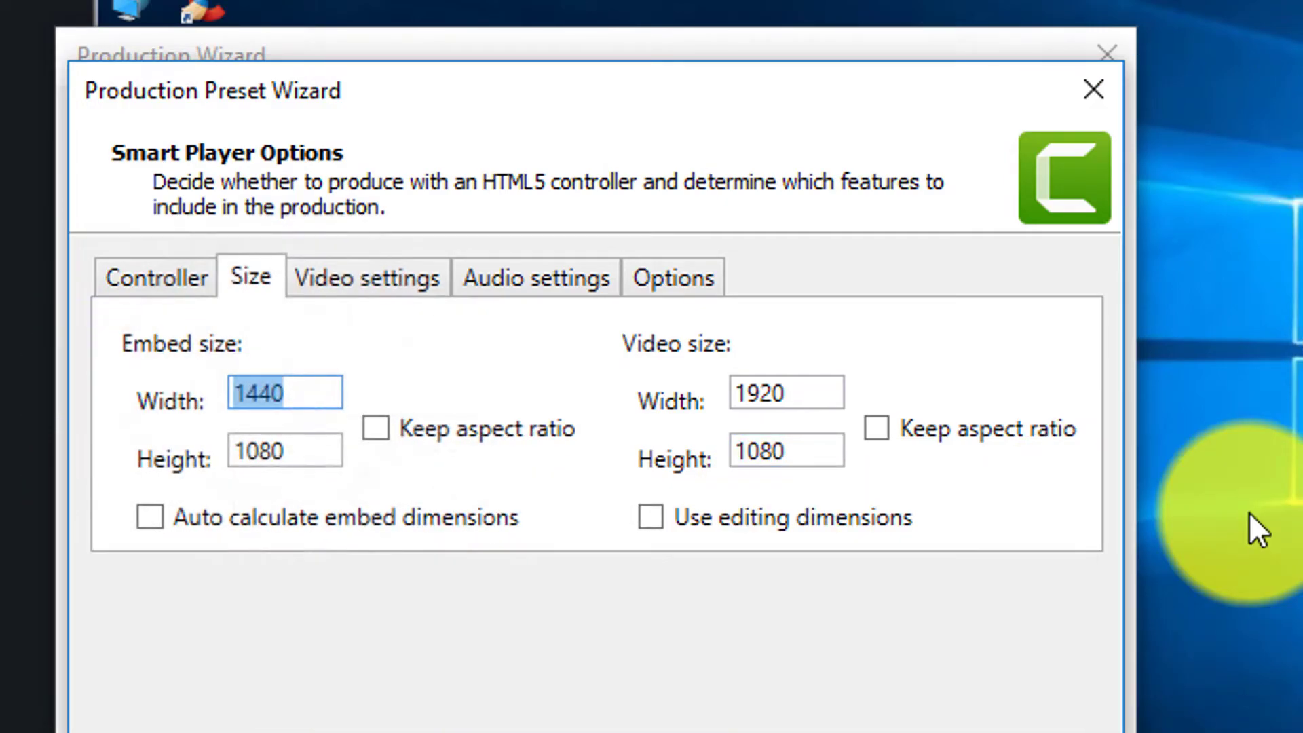
text(1920)
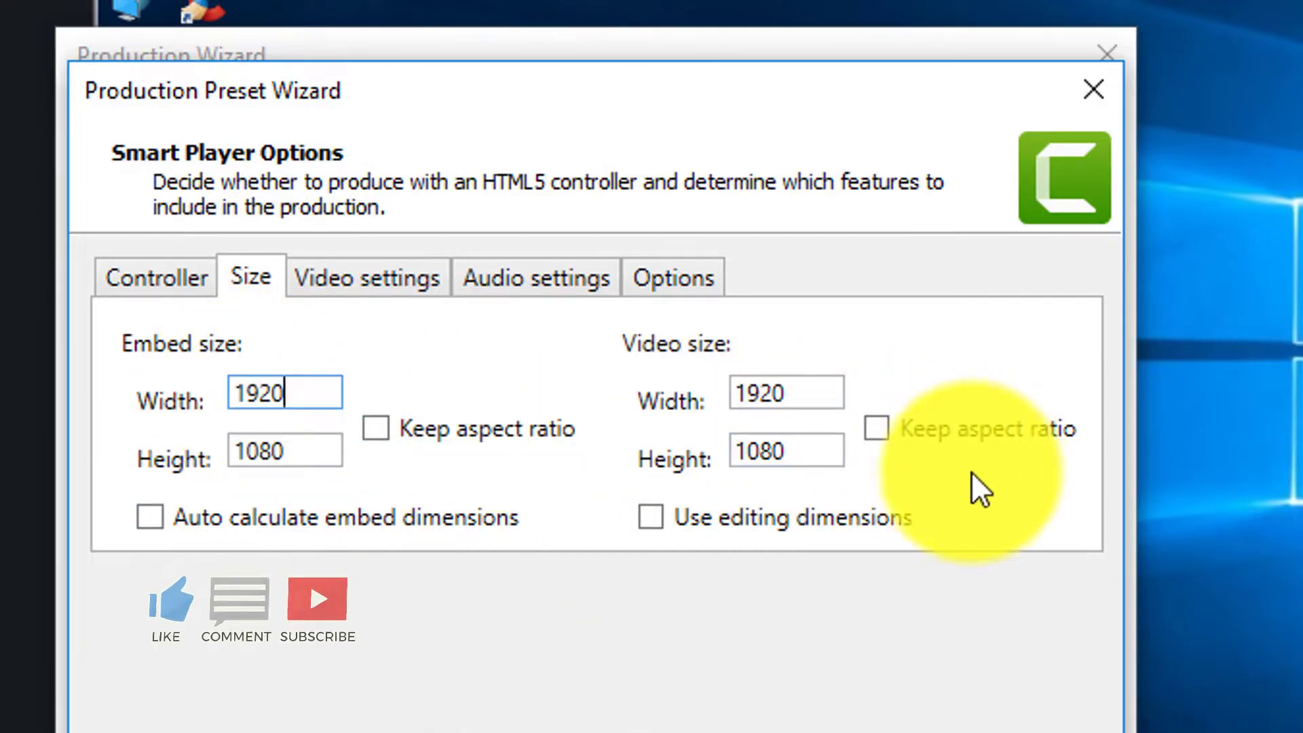
Step: Set the preset's video frame rate to 60 and keep the encoding mode on Quality
click(370, 271)
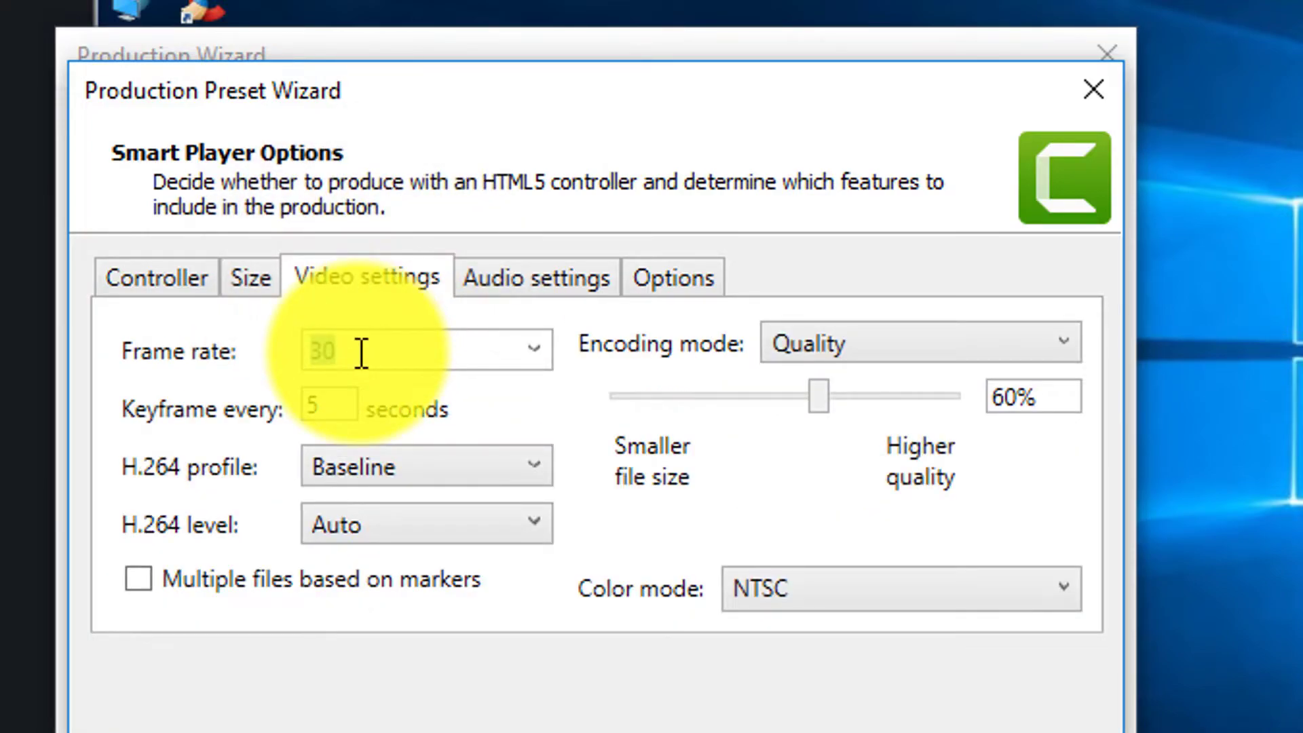
text(60)
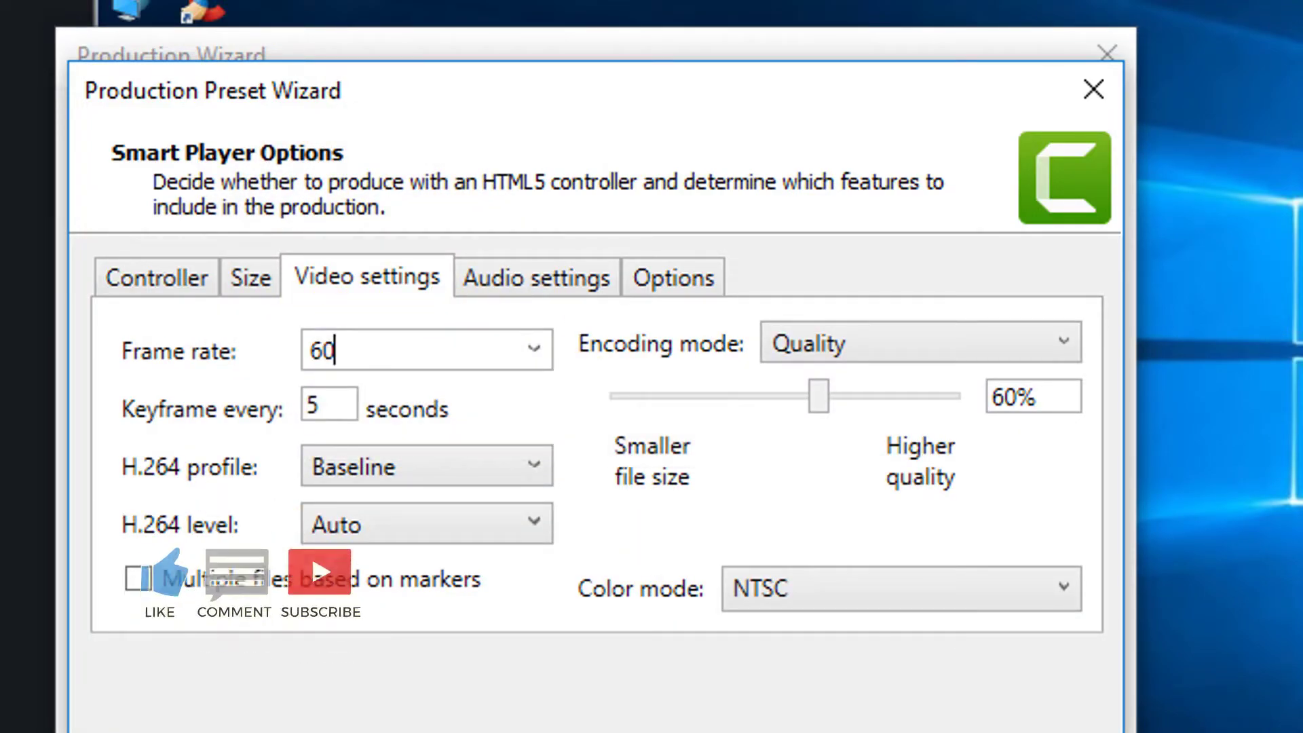
click(919, 355)
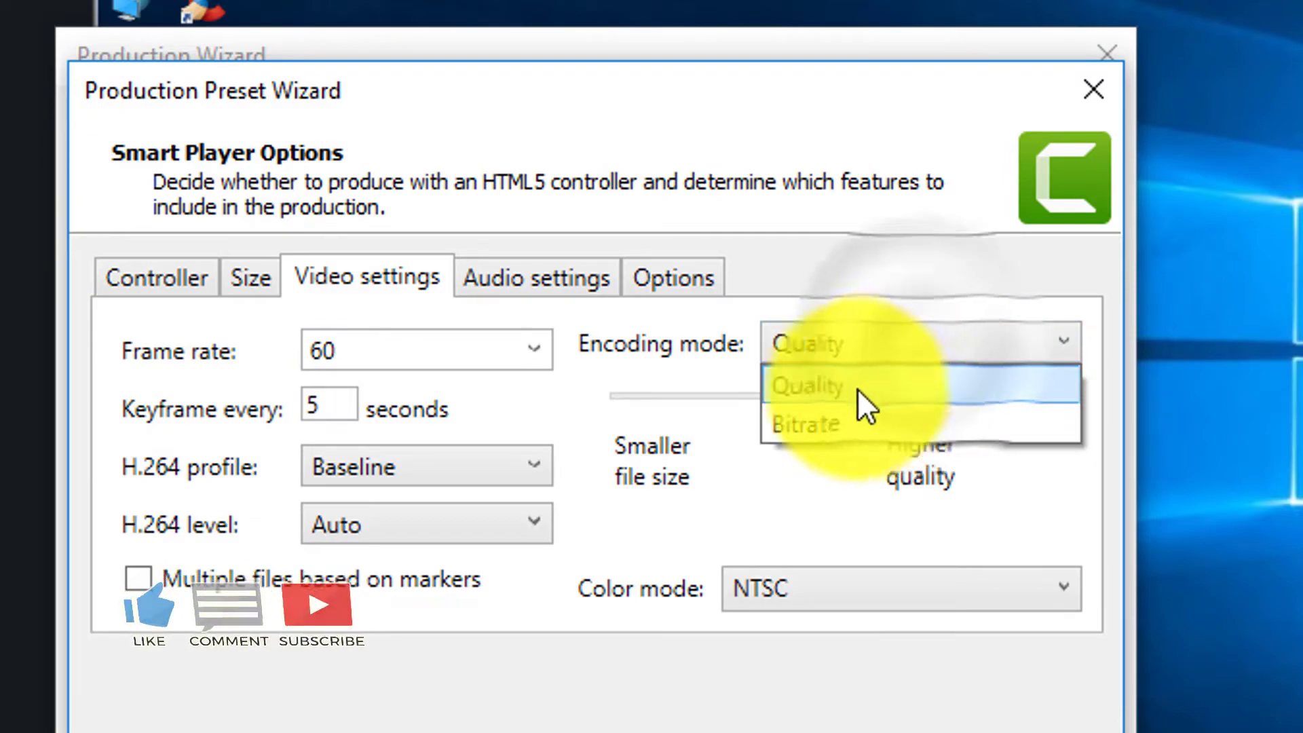
click(883, 337)
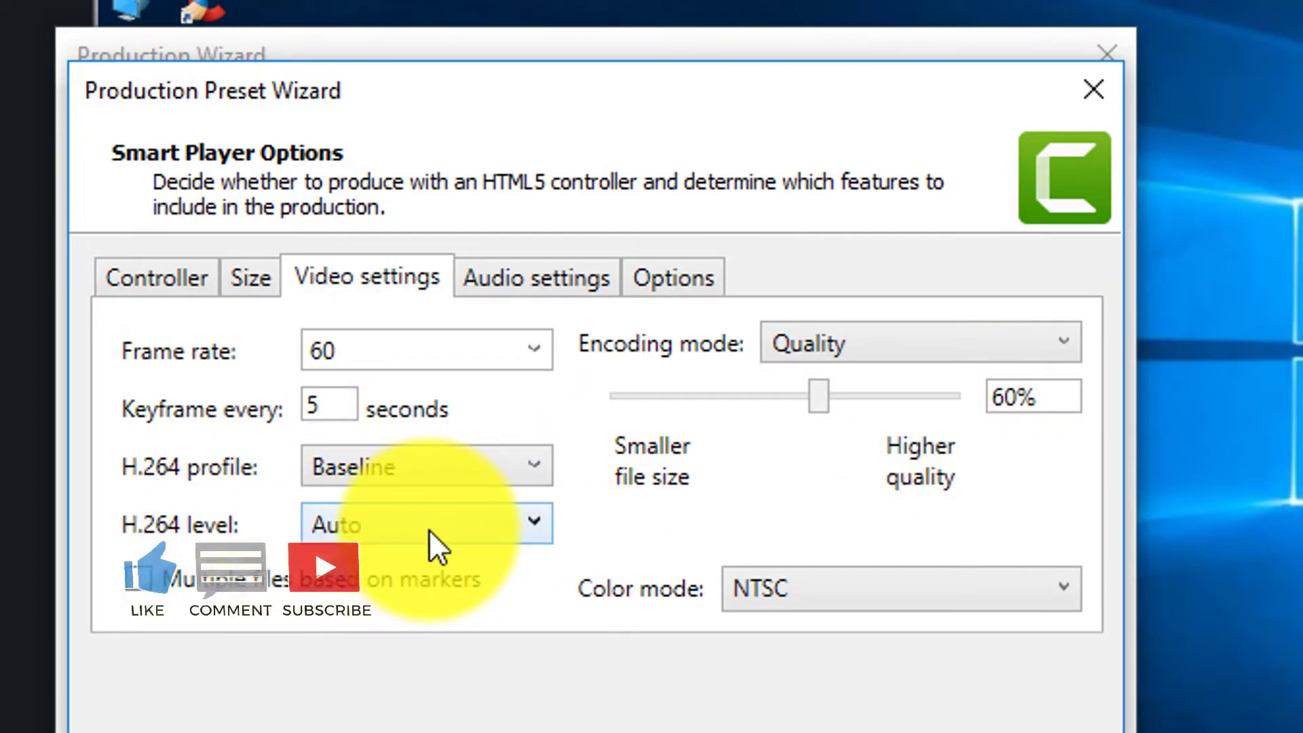
Step: Keep the audio bit rate at 128 kbps and finish the preset with the remaining options at their defaults
click(553, 275)
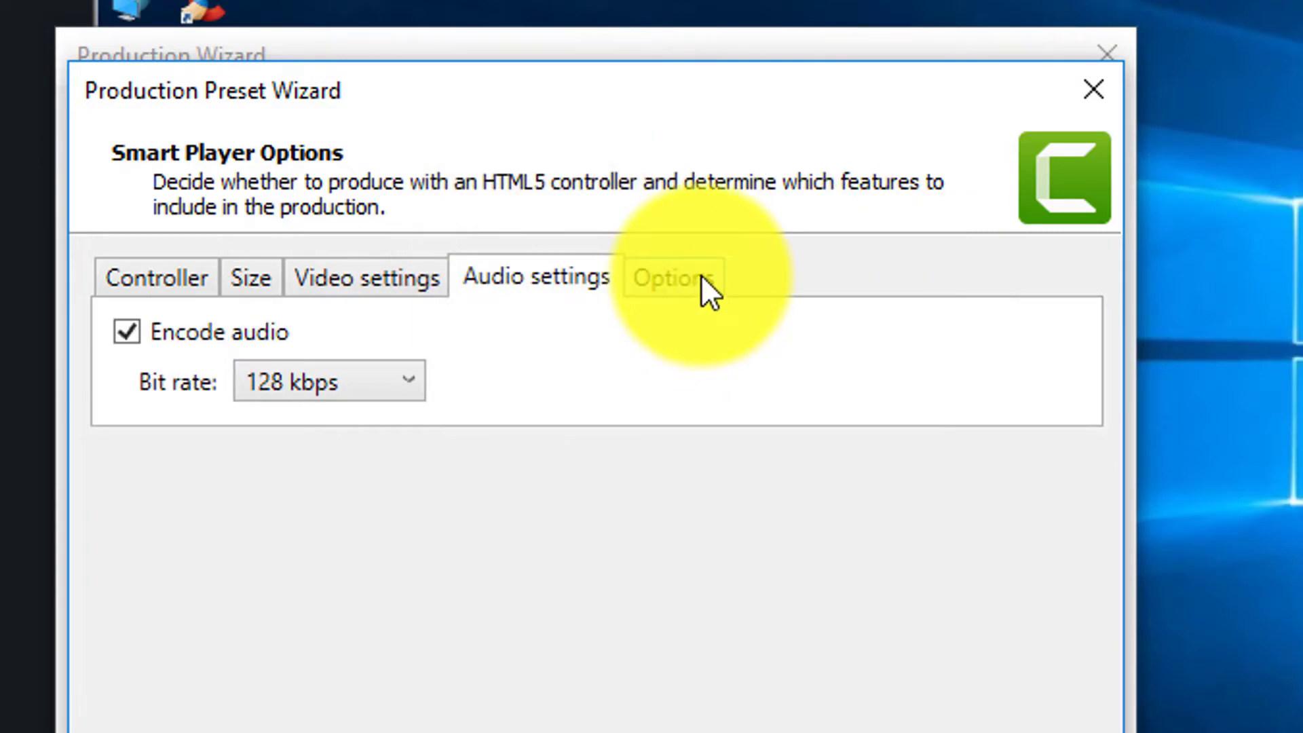
click(327, 378)
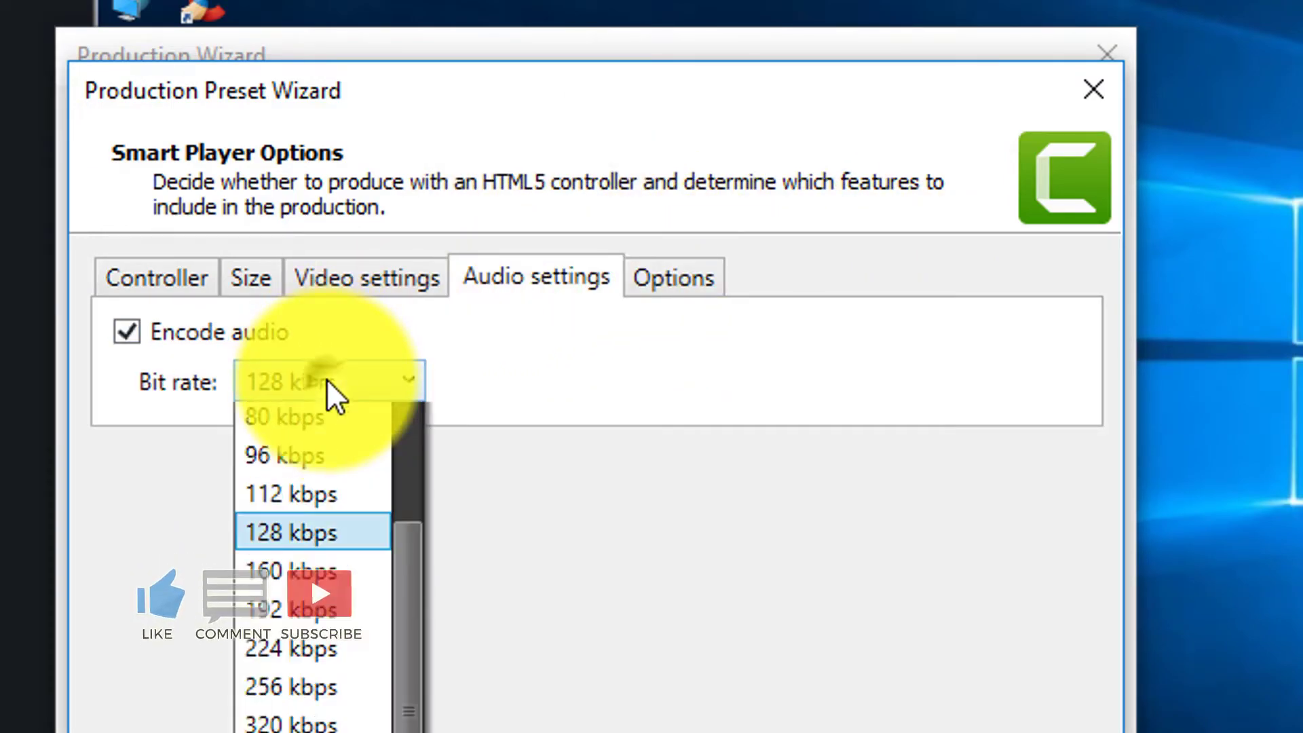
click(331, 378)
click(673, 278)
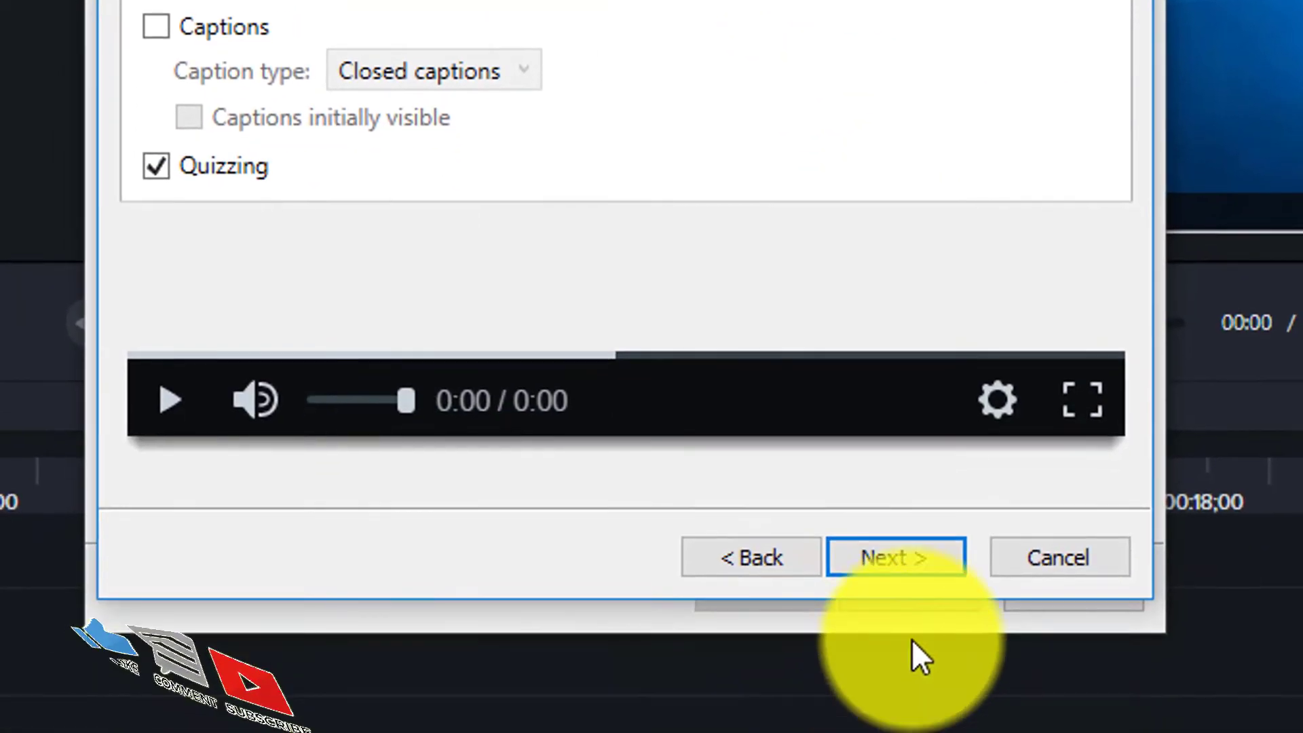
click(916, 560)
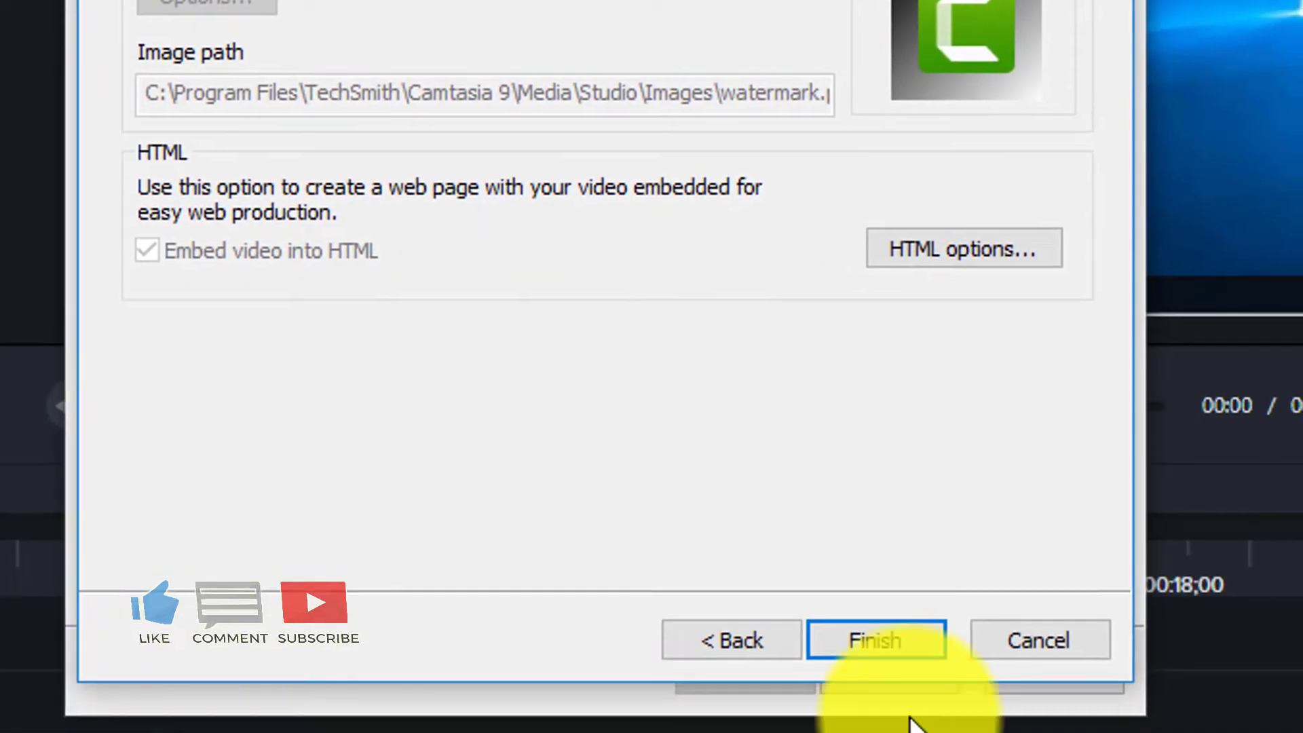
click(887, 611)
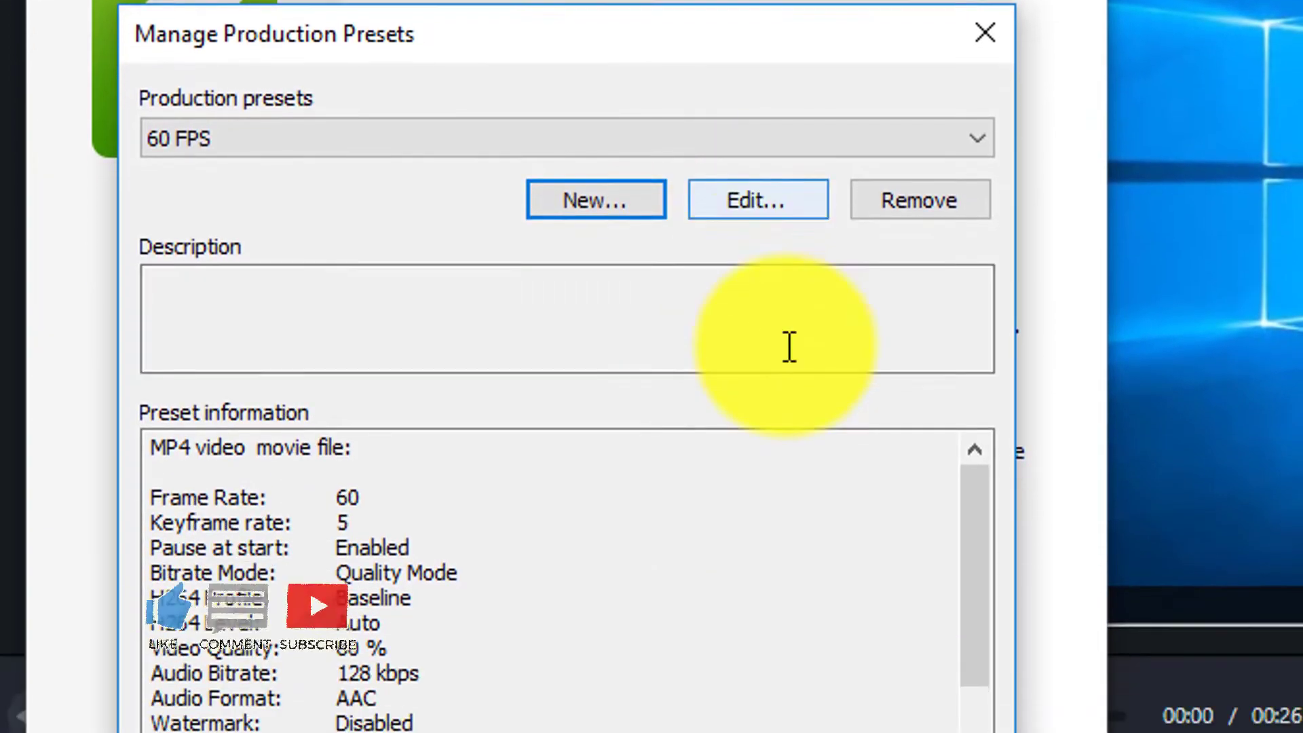
Step: Choose the 60 FPS preset and produce the video as xyz in D:\User Data\Documents\Camtasia Studio, keeping the post production options enabled
click(926, 478)
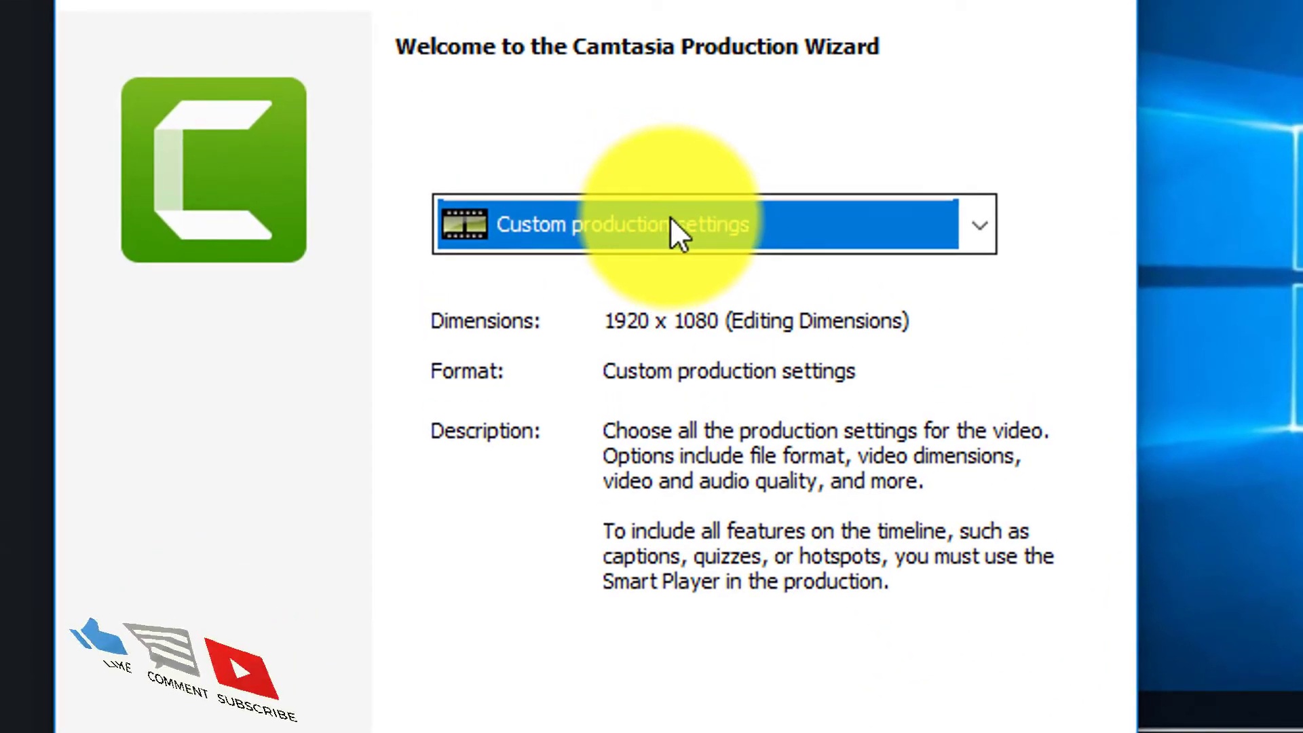
click(760, 234)
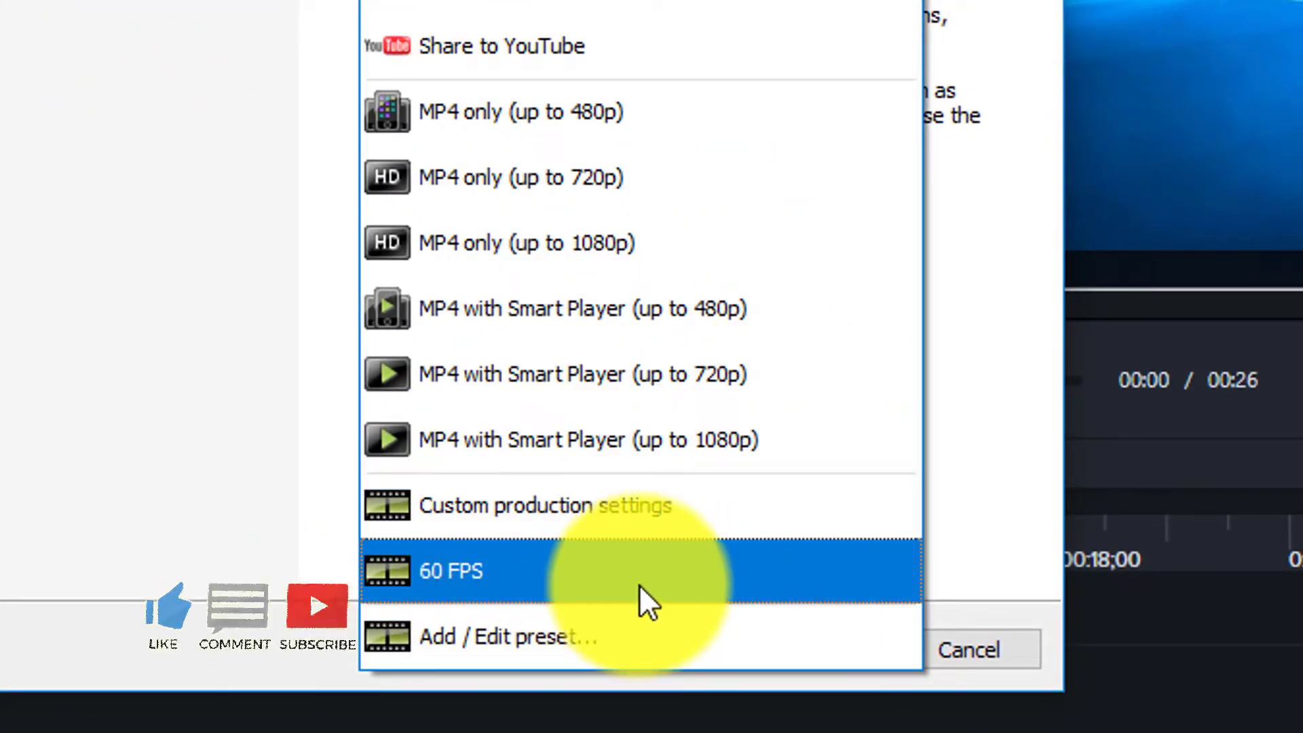
click(613, 571)
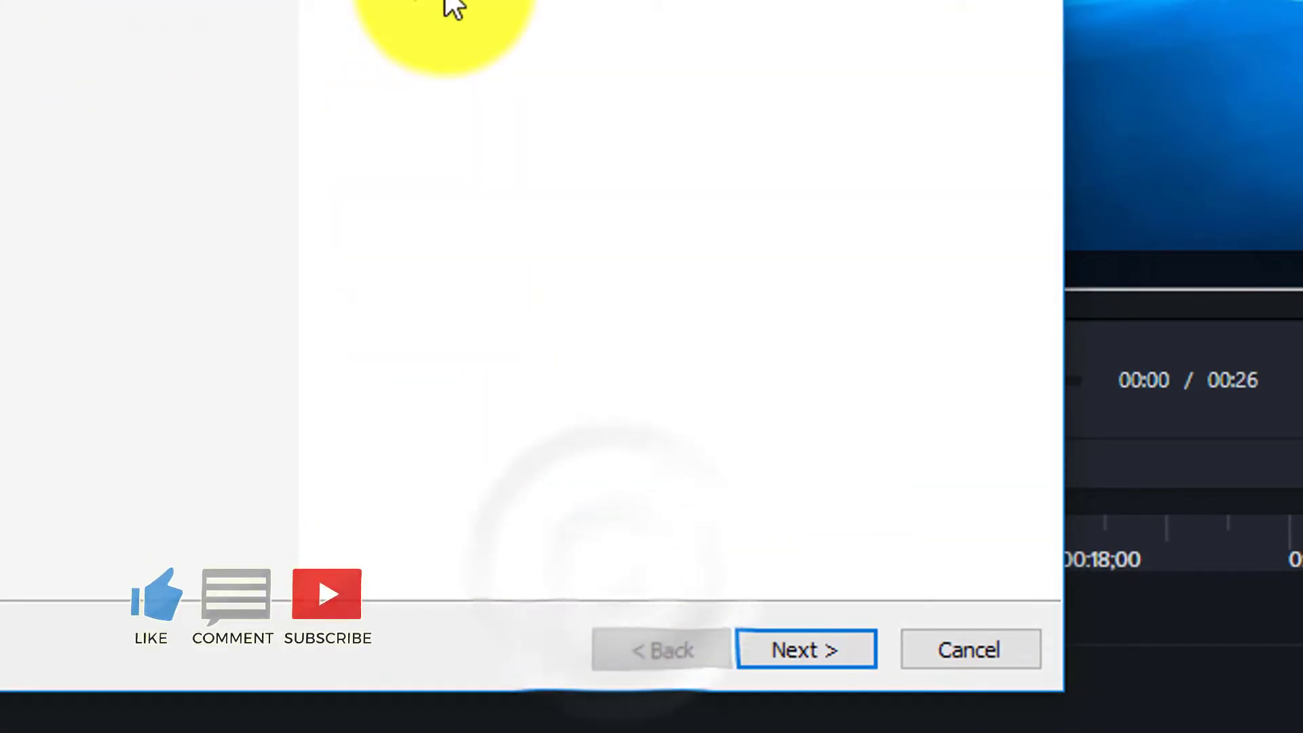
click(811, 650)
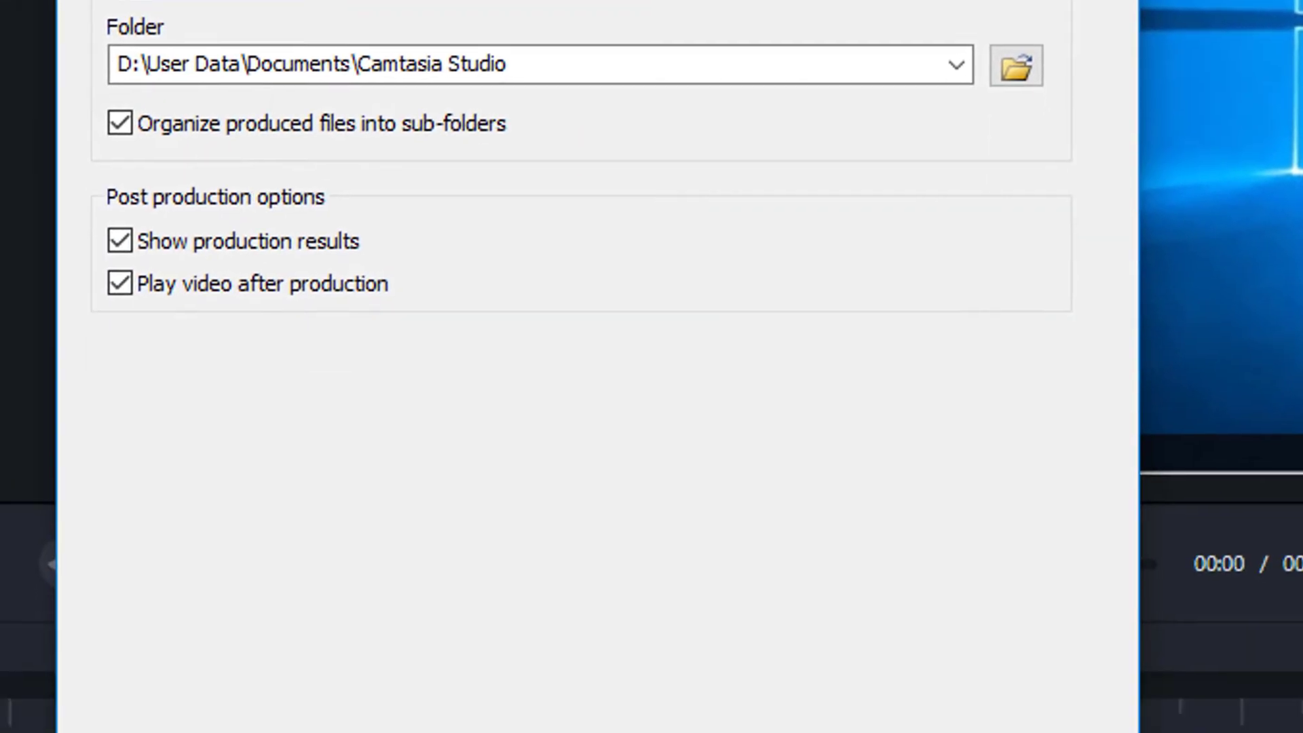
click(943, 638)
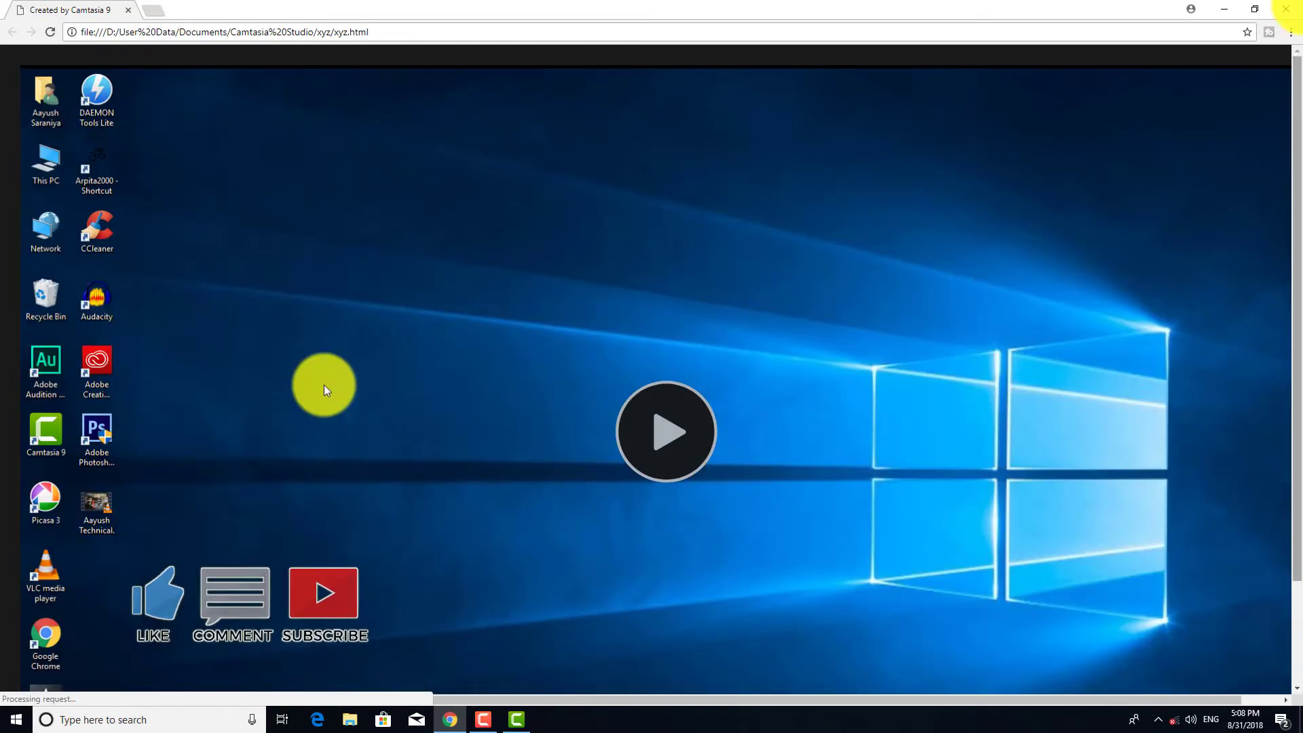
Step: Close the produced video's browser preview and the production results, and exit Camtasia
click(1285, 9)
click(751, 545)
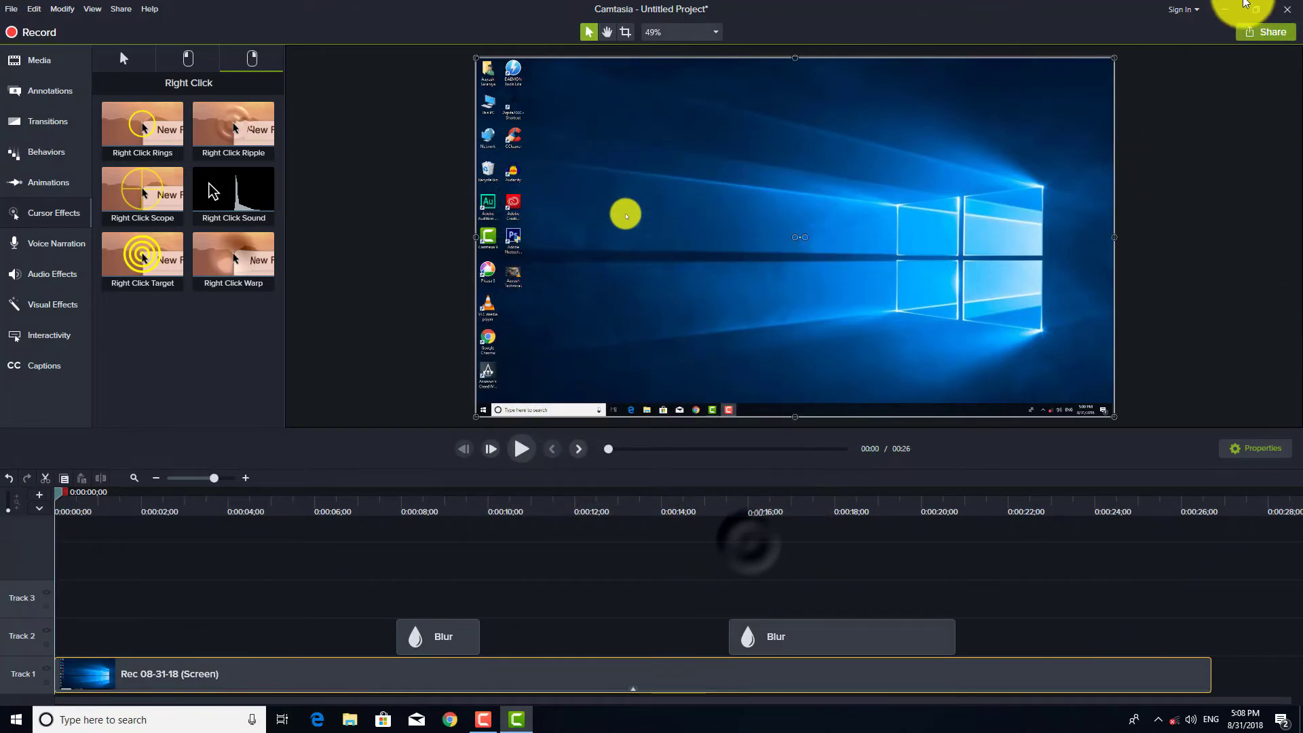
click(1289, 15)
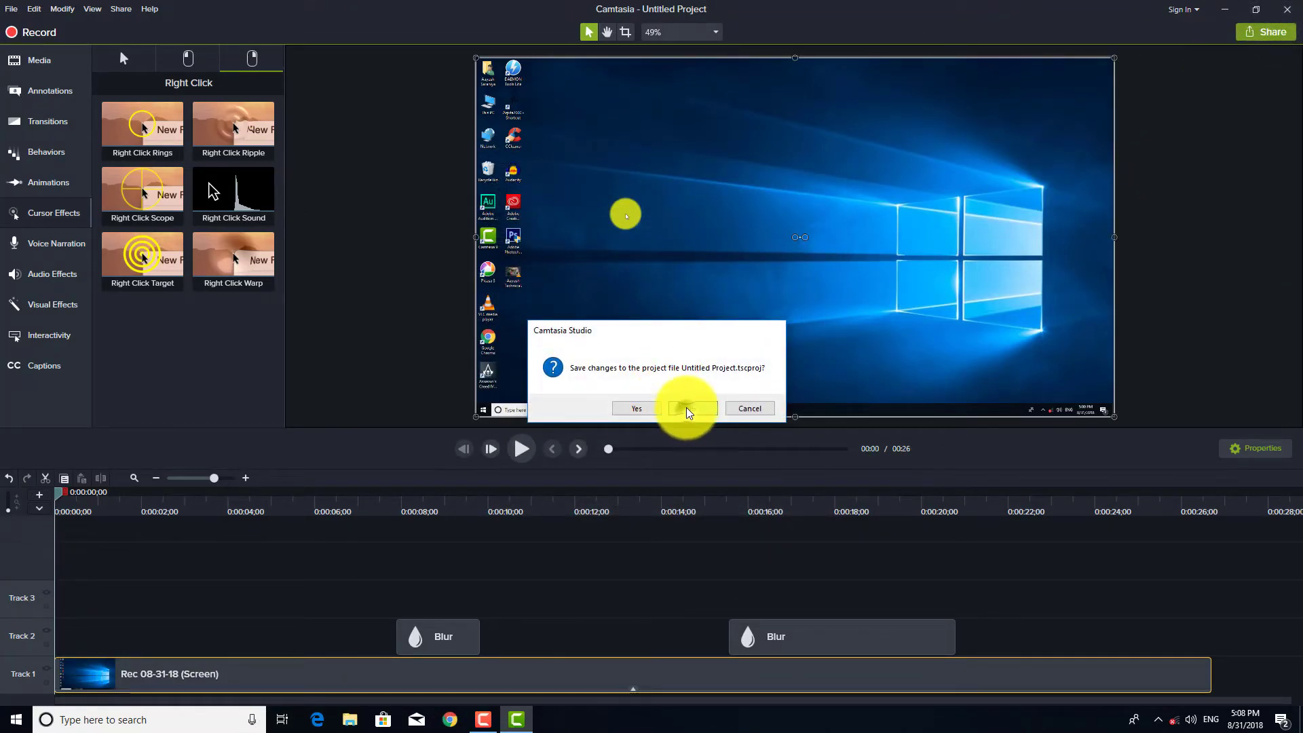